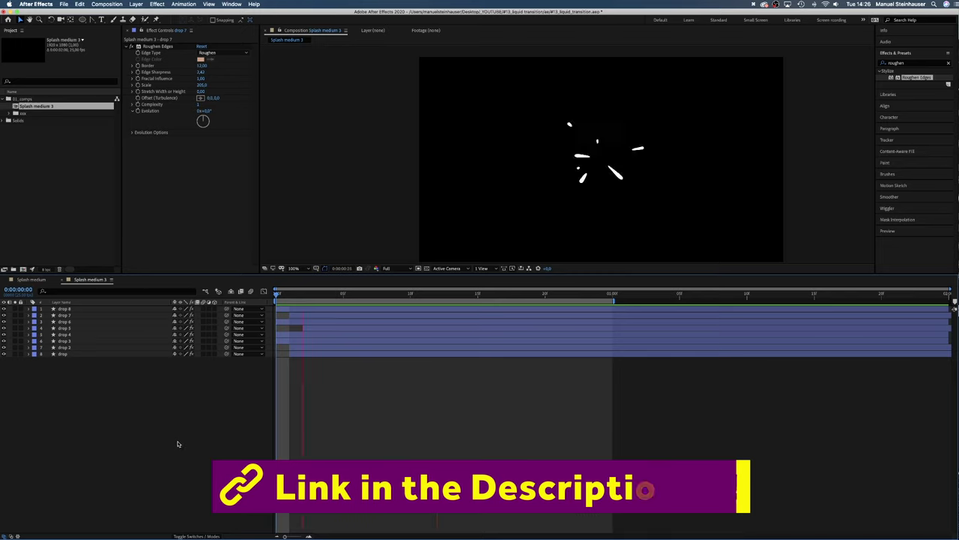
key("space")
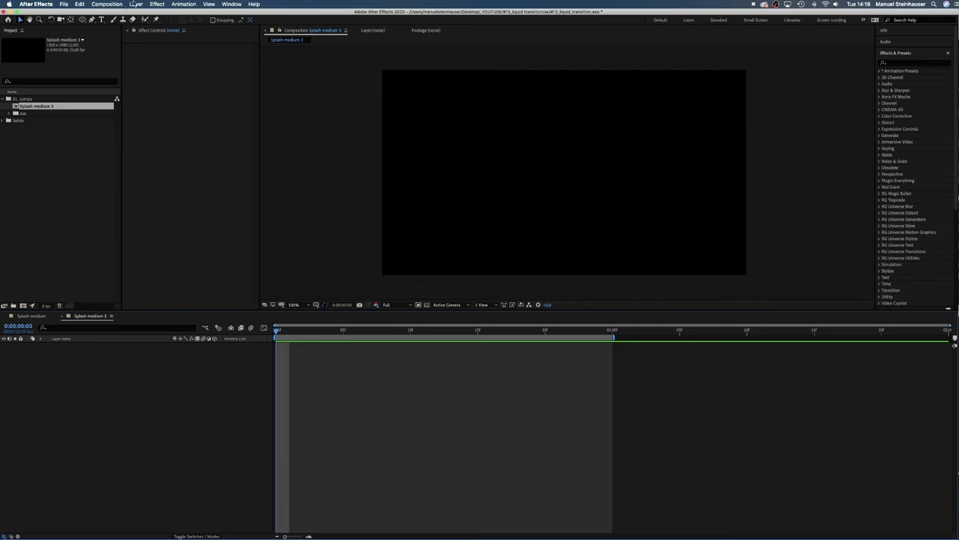
Create a new shape layer in the Splash medium 3 composition and set its fill to None
left_click(136, 5)
mouse_move(144, 13)
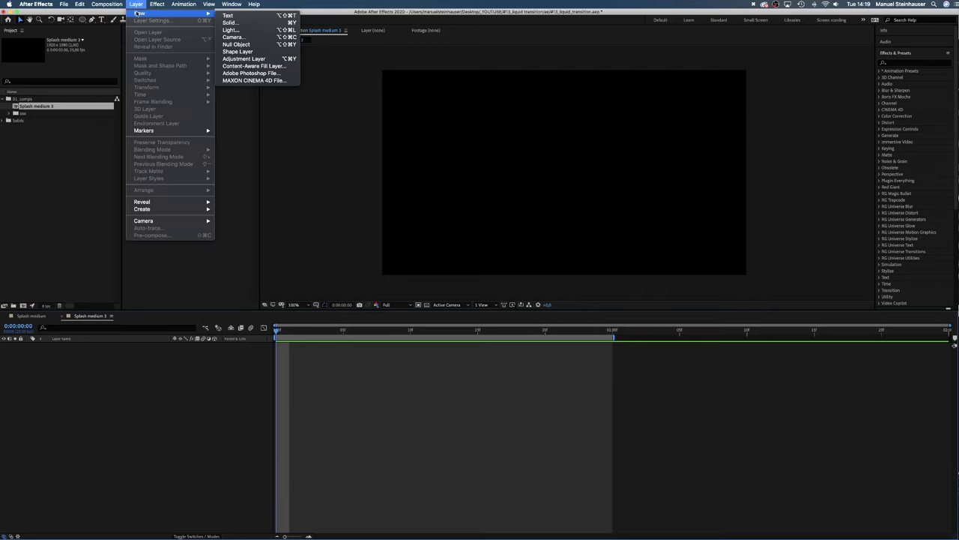
left_click(265, 51)
left_click(204, 21)
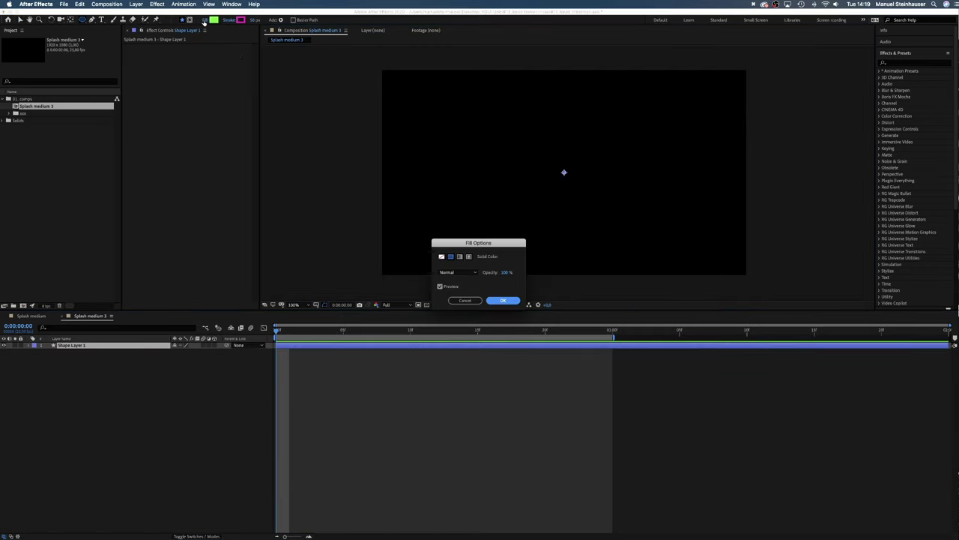
left_click(441, 257)
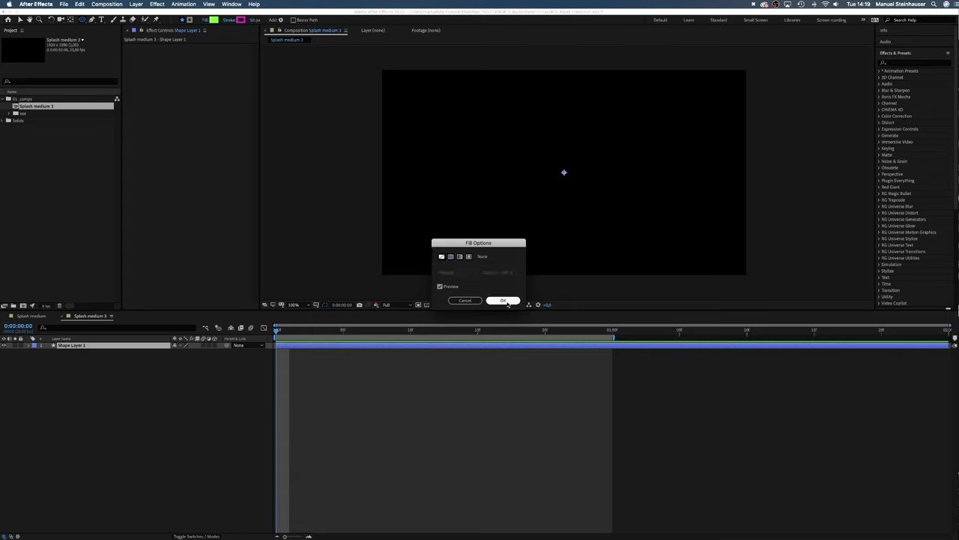
left_click(503, 300)
Set the shape stroke to white with a width of 100 px
left_click(241, 20)
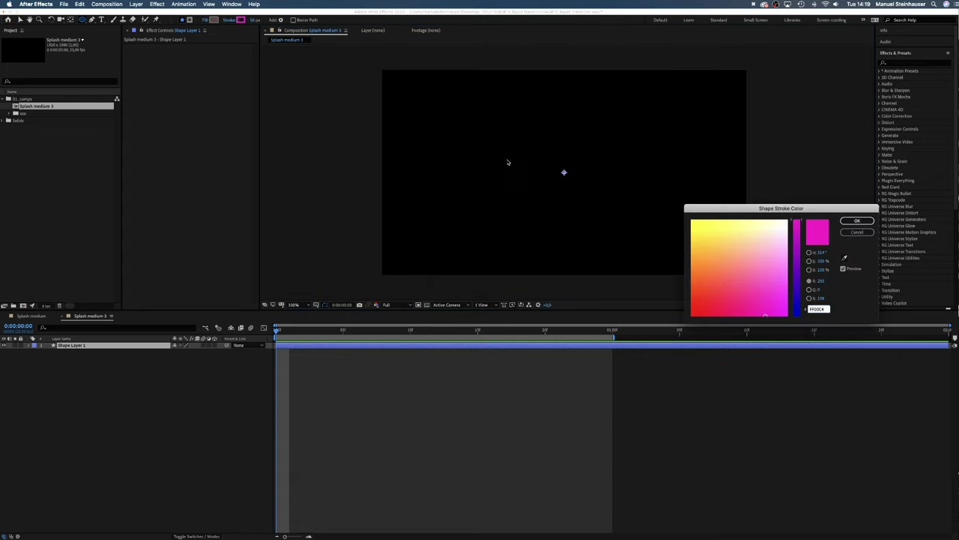
left_click_drag(778, 229, 817, 206)
left_click(857, 221)
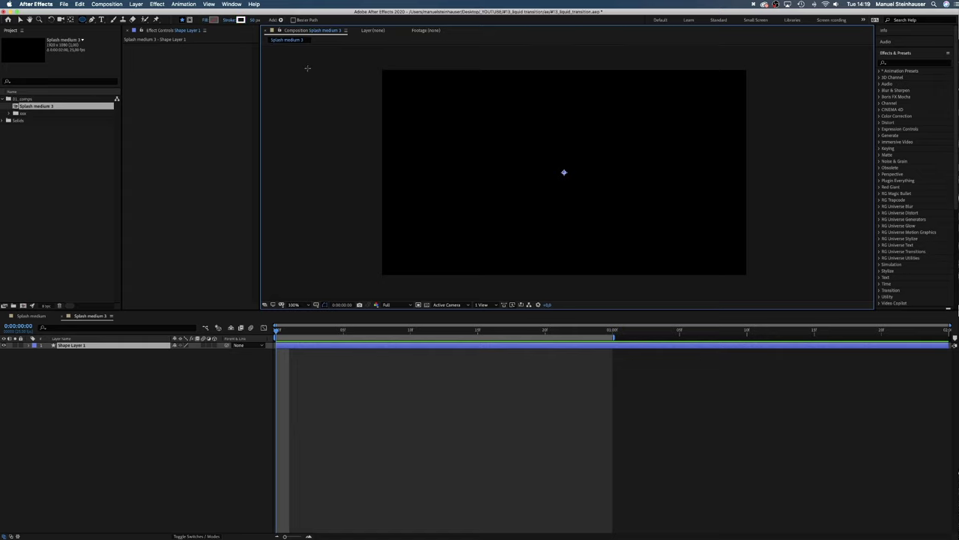
left_click(252, 20)
type("100")
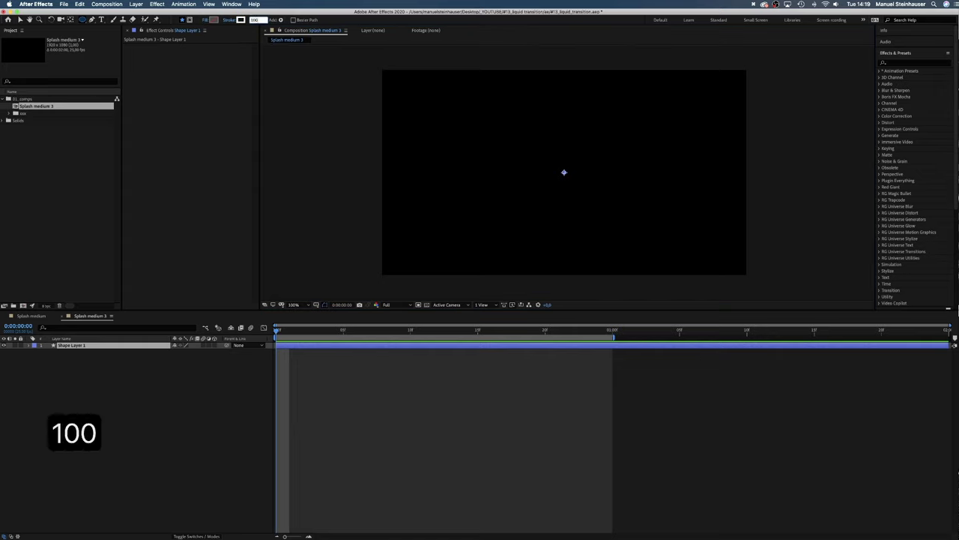
key("Return")
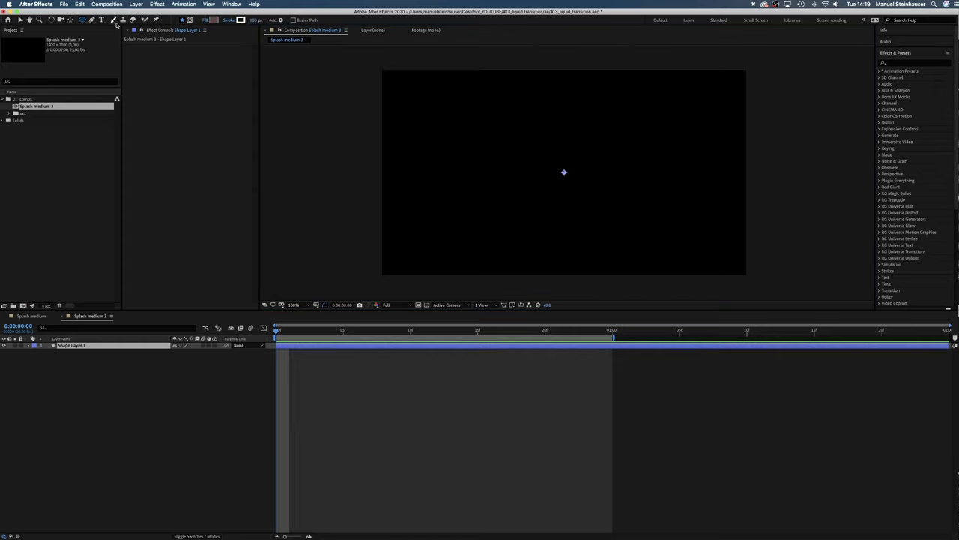
Draw a straight horizontal two-point path with the Pen tool, running from the composition's left part to its centre
left_click(91, 21)
left_click(424, 172)
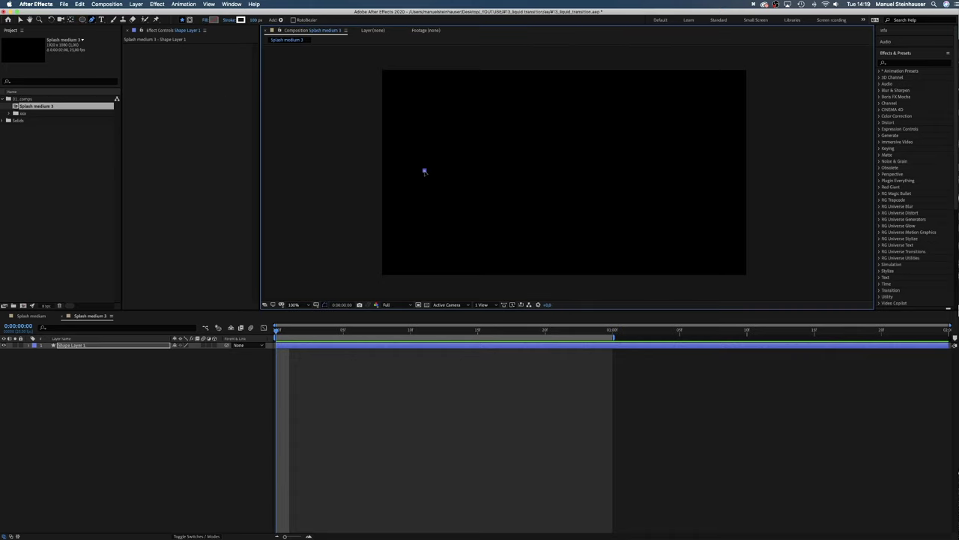
left_click(561, 172)
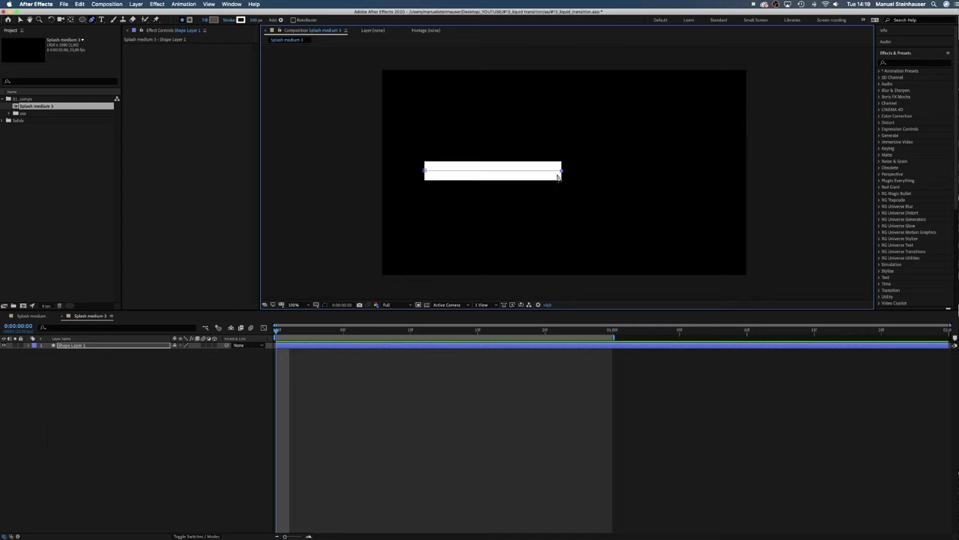
key("v")
Taper the stroke into a drop with Start Length 19%, End Length 100%, Start Ease 66% and End Ease 23%
left_click(30, 346)
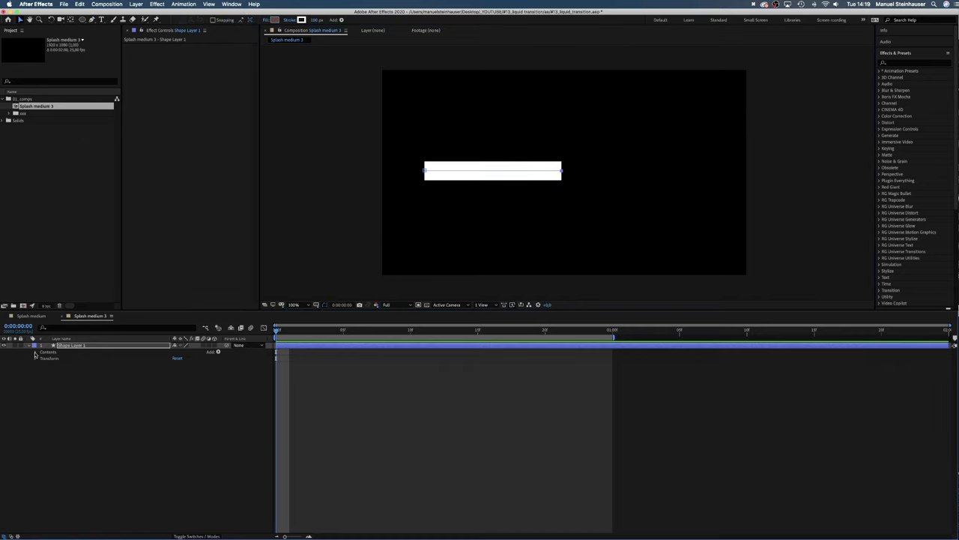
left_click(35, 352)
left_click(42, 358)
left_click(48, 364)
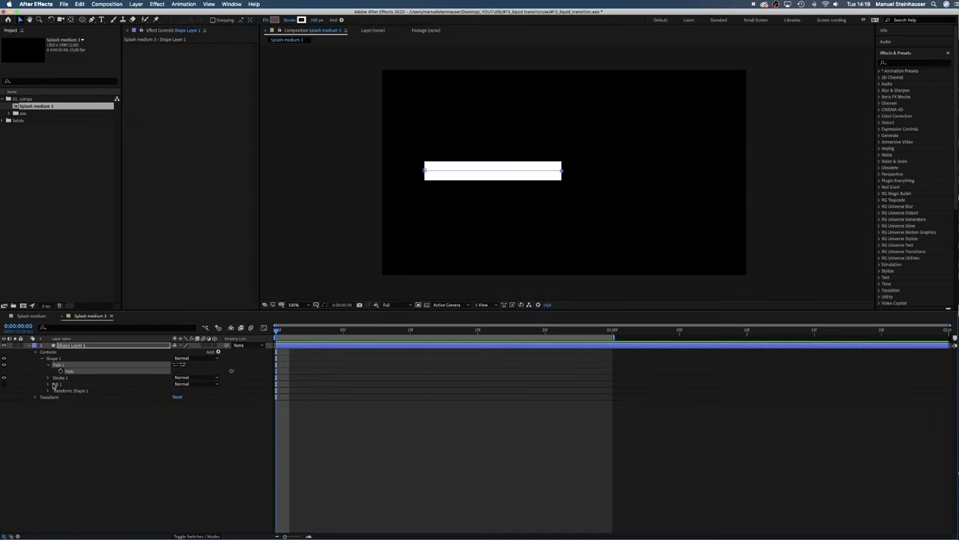
left_click(49, 377)
left_click(54, 435)
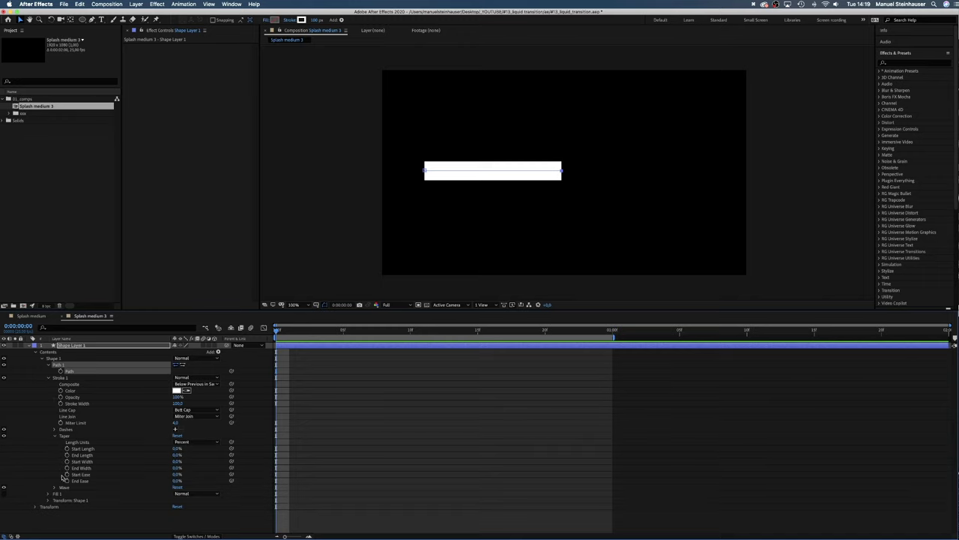
left_click(53, 487)
left_click_drag(449, 310, 490, 276)
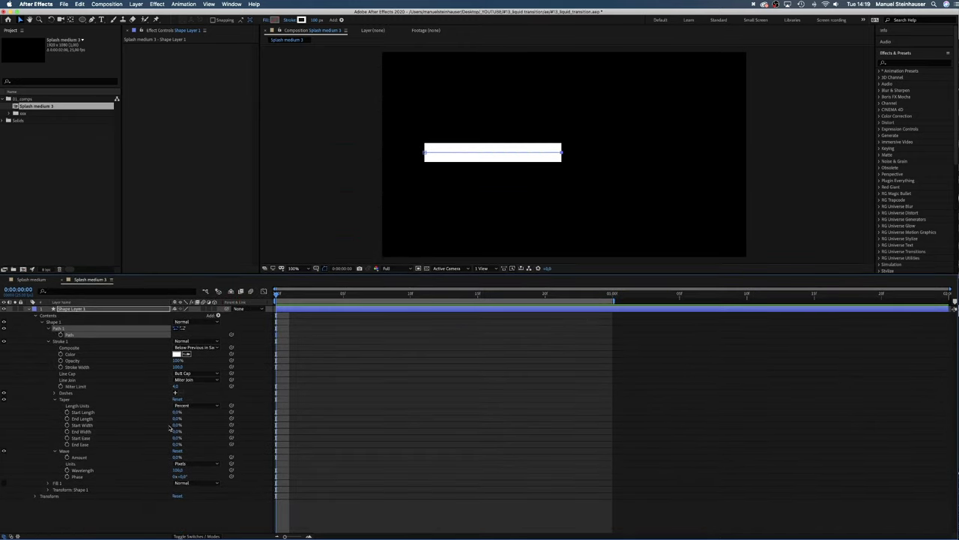
left_click_drag(177, 418, 216, 408)
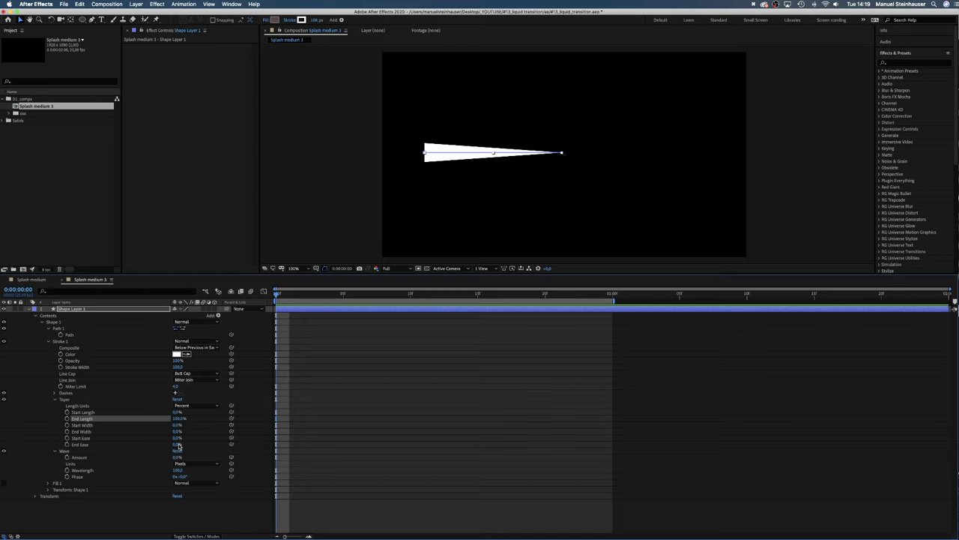
mouse_move(177, 444)
left_mouse_down()
mouse_move(180, 411)
mouse_move(183, 436)
mouse_move(191, 433)
left_mouse_up()
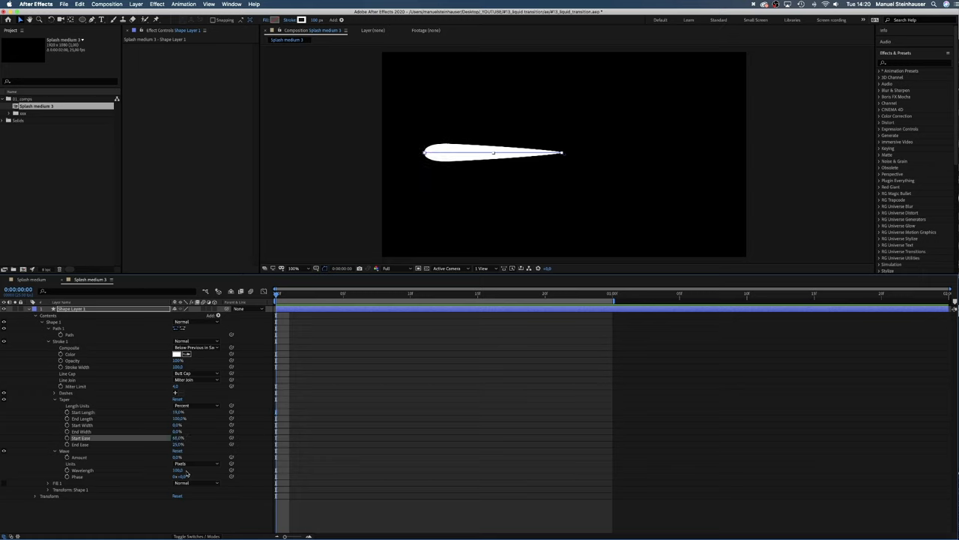
Give the stroke a wave with Amount 6% and Wavelength 200, and shift its phase
mouse_move(175, 456)
left_mouse_down()
mouse_move(193, 455)
mouse_move(180, 463)
left_mouse_up()
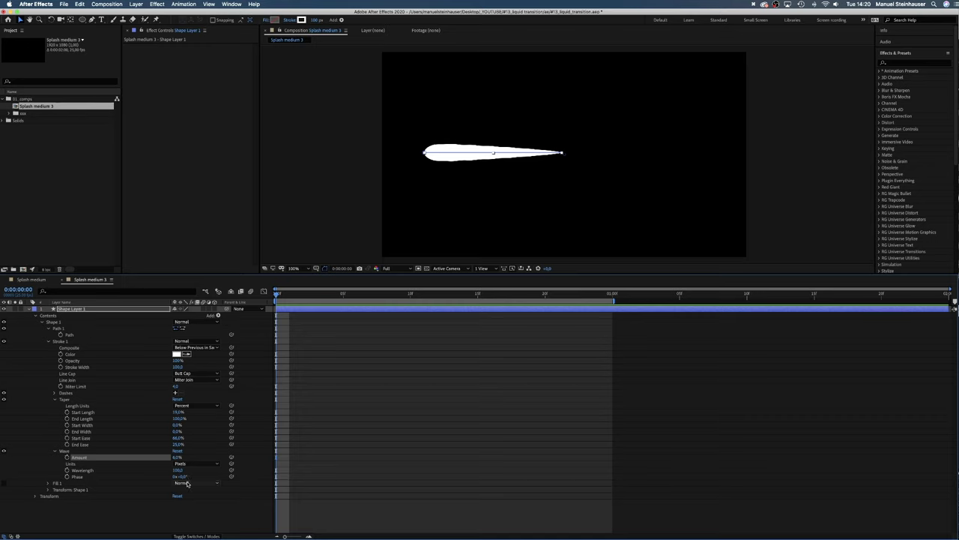
left_click(177, 470)
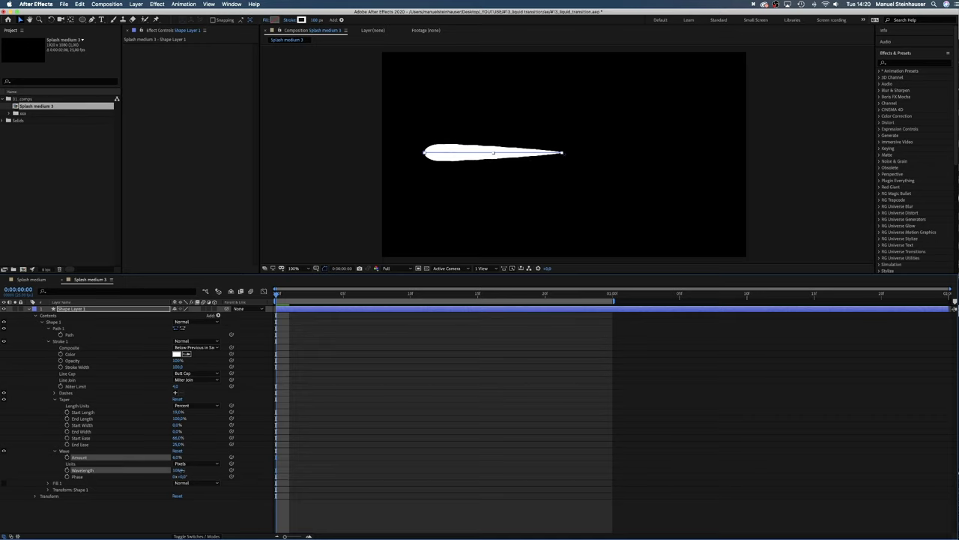
mouse_move(212, 468)
left_mouse_down()
mouse_move(188, 476)
mouse_move(227, 459)
left_mouse_up()
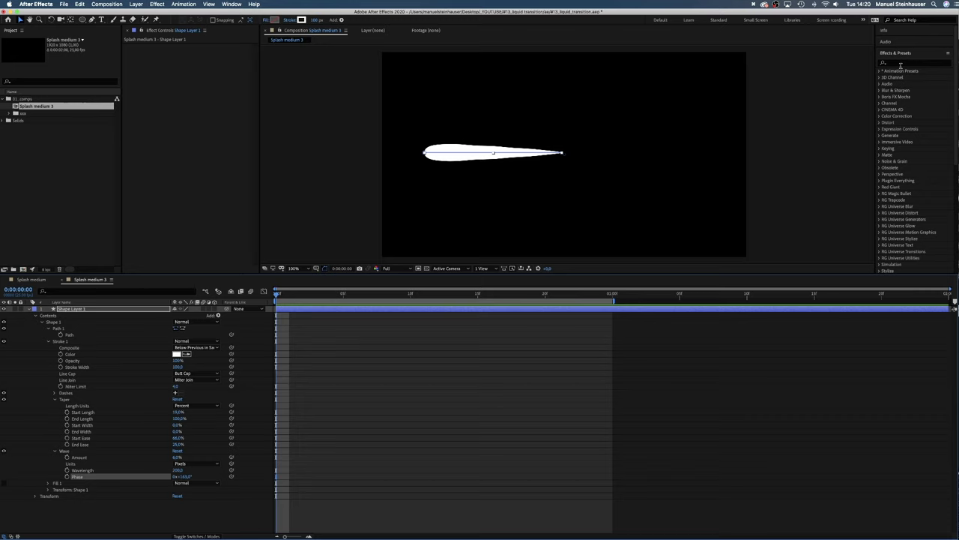
Find the Roughen Edges effect and apply it to the drop's shape layer
left_click(900, 64)
type("roughen")
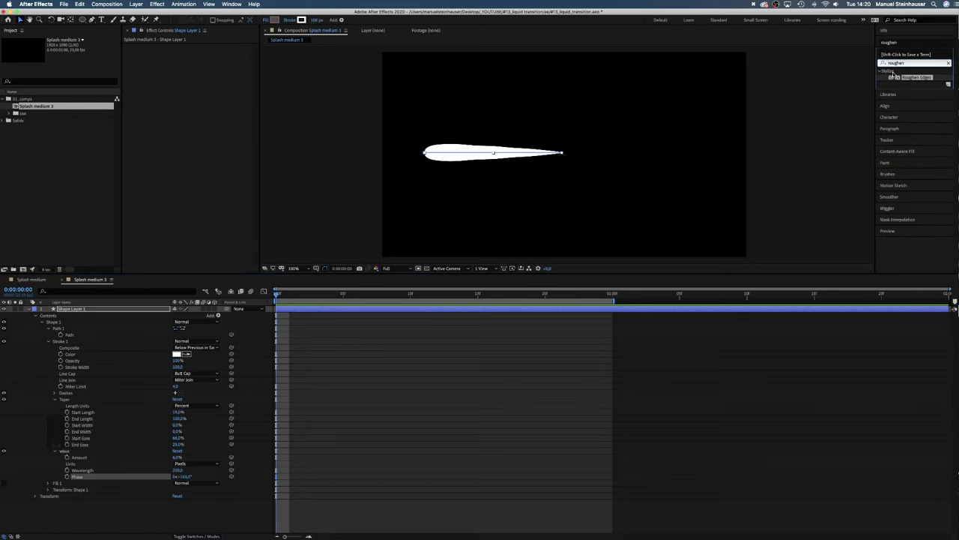
left_click_drag(893, 78, 187, 90)
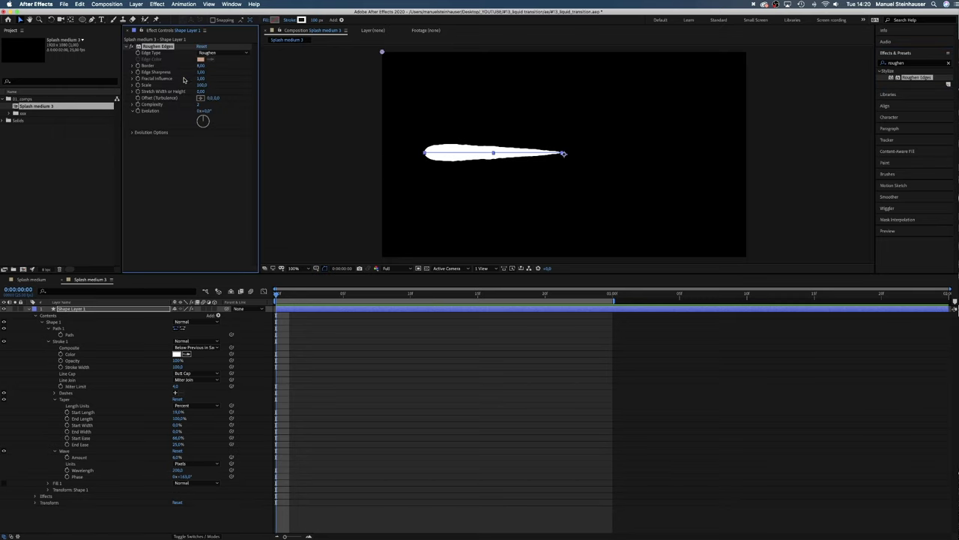
Set the Roughen Edges border to 12, judging the drop's edge at 200% magnification
left_click(291, 267)
left_click(300, 354)
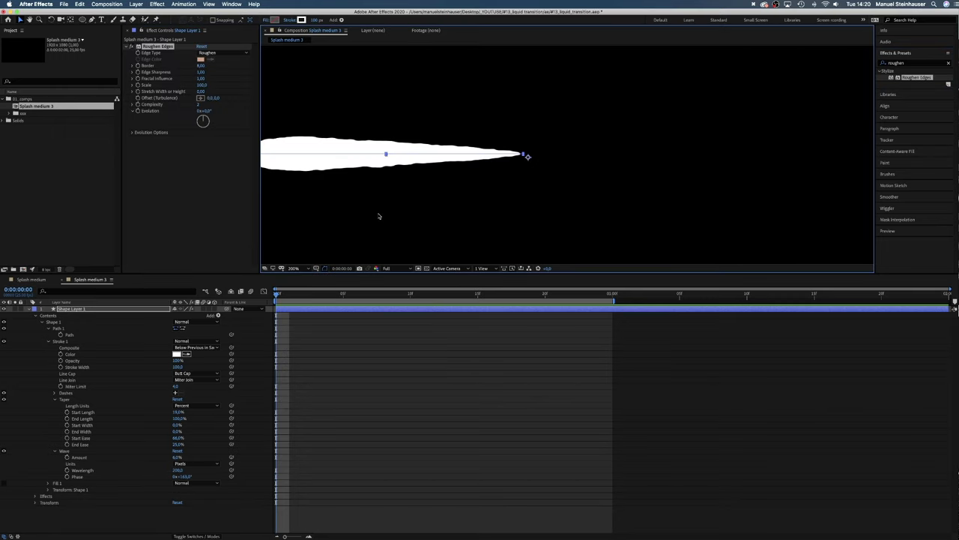
left_click_drag(382, 214, 490, 205)
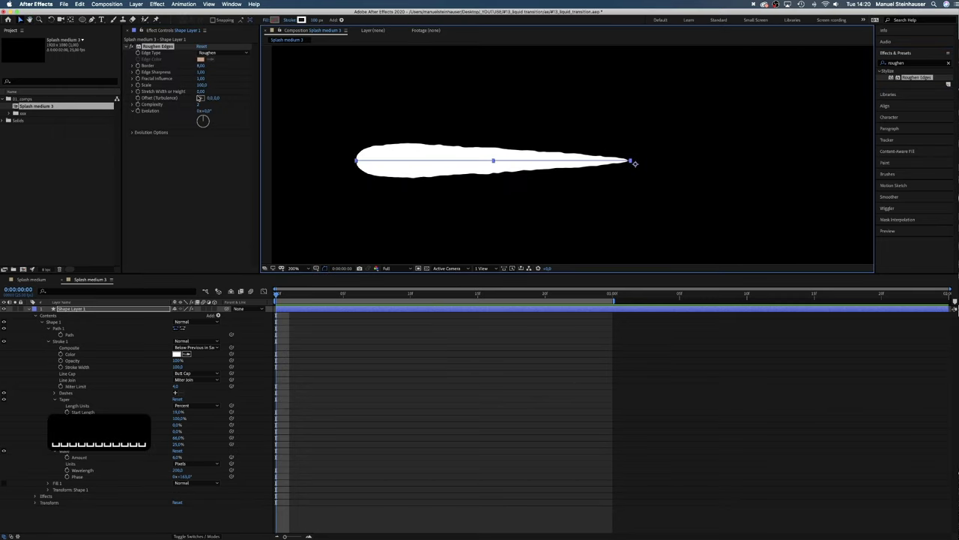
left_click(201, 66)
type("1")
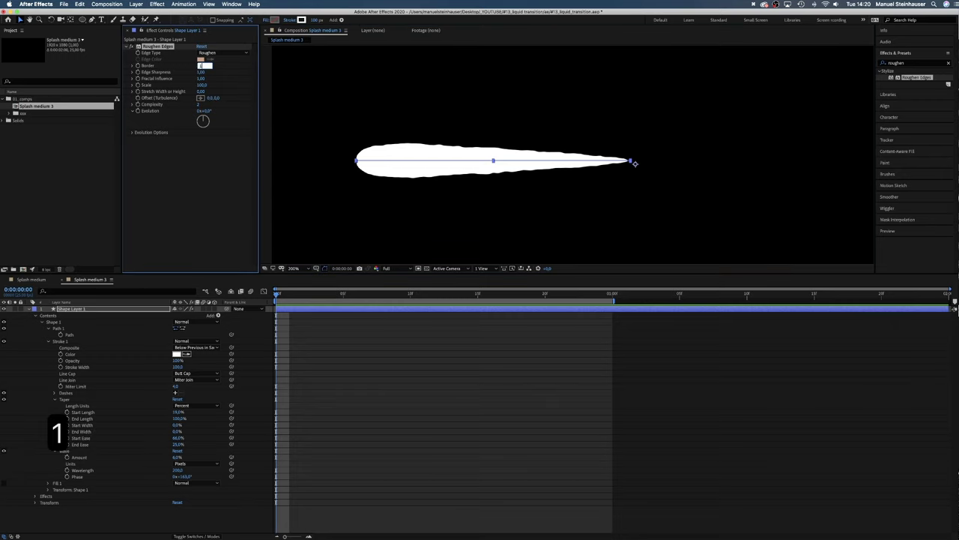
type("2")
key("Return")
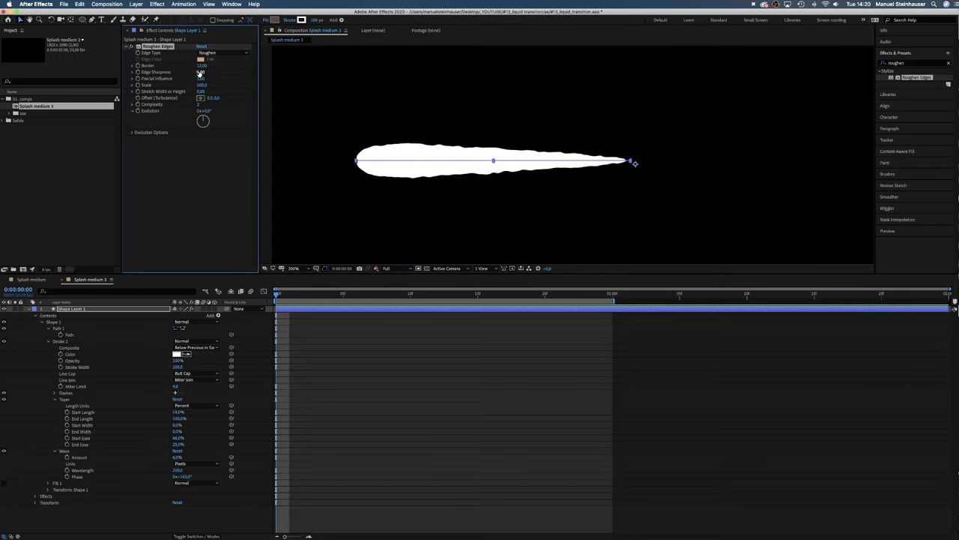
Set the Roughen Edges effect to Edge Sharpness 1.42, Scale 205 and Complexity 1
left_click_drag(205, 71, 219, 71)
left_click_drag(201, 84, 235, 80)
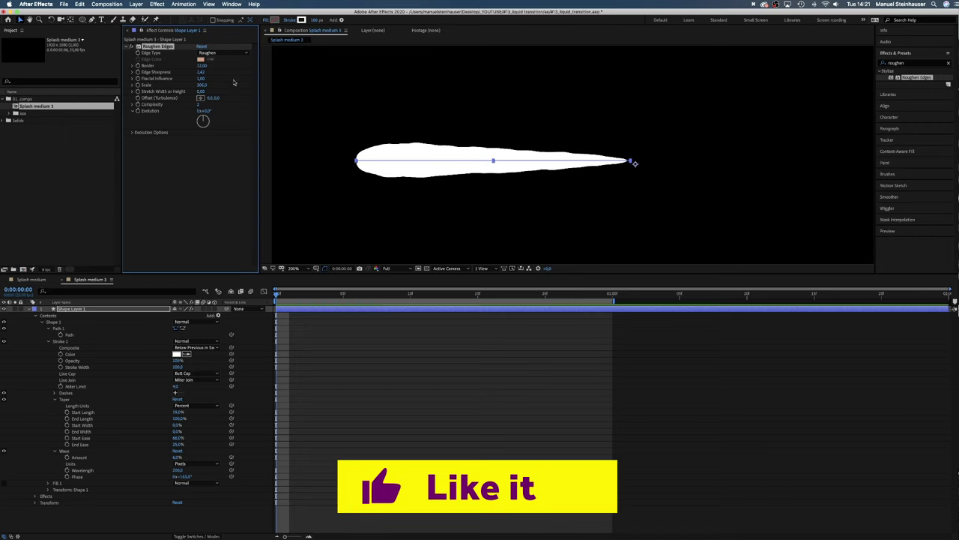
left_click(203, 104)
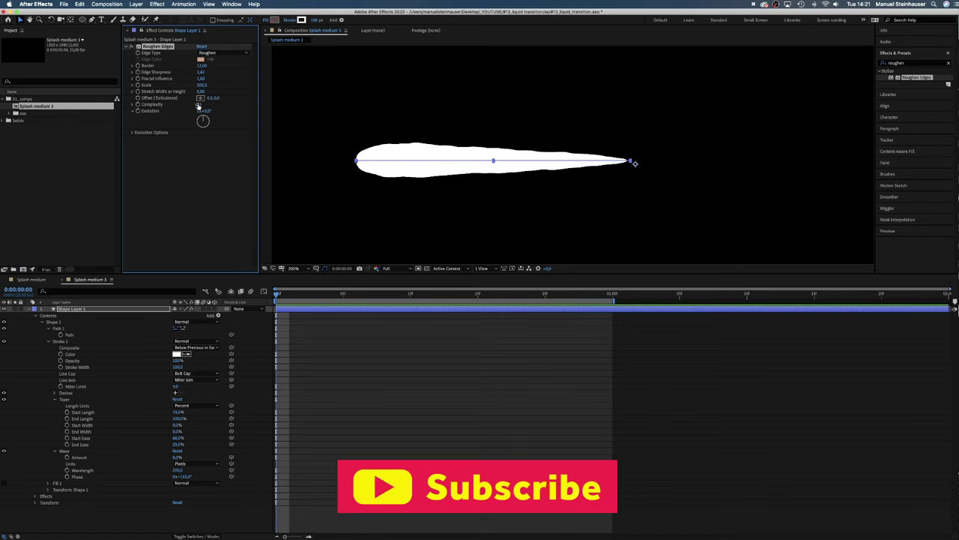
type("1")
key("Return")
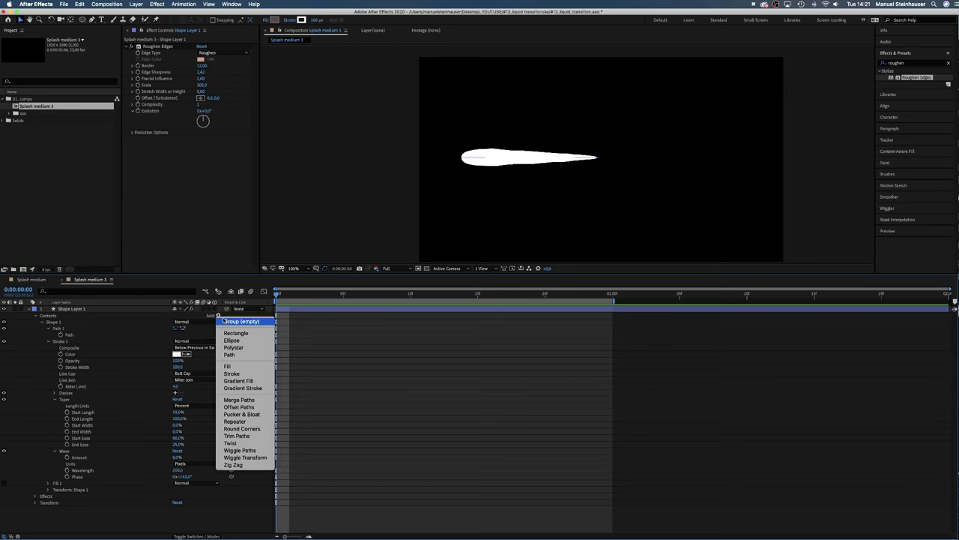
Add Trim Paths to the shape layer and keyframe both Start and End at 100% on frame 0
left_click(224, 434)
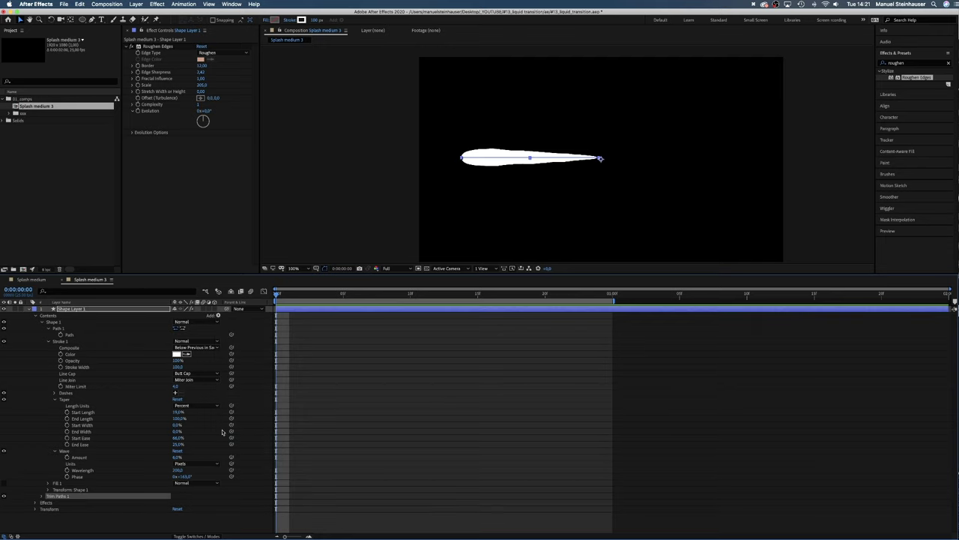
left_click(41, 496)
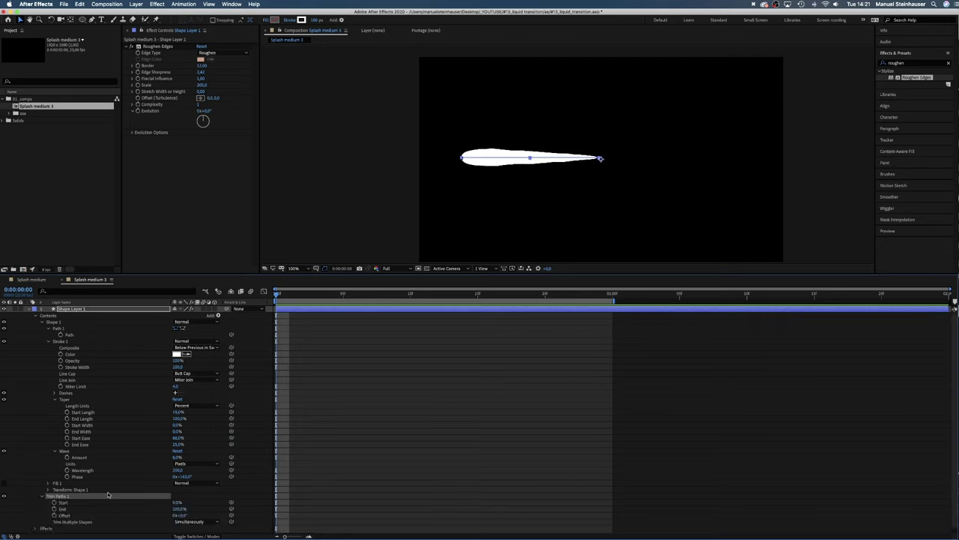
left_click(54, 503)
left_click(54, 509)
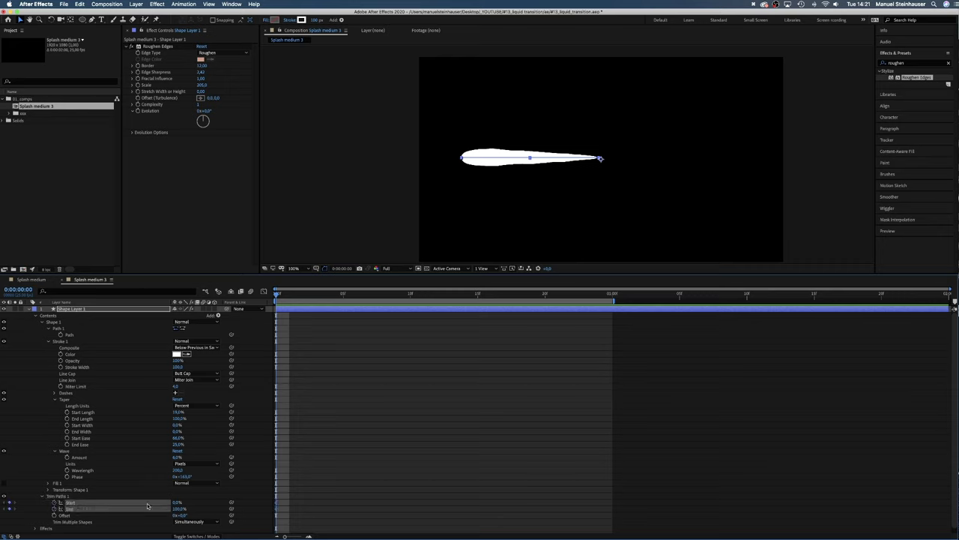
left_click_drag(179, 501, 233, 493)
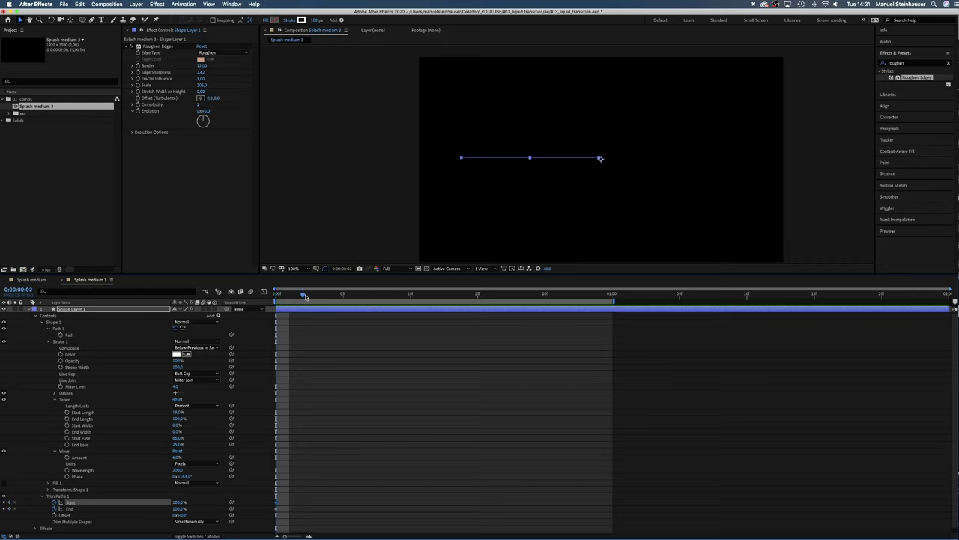
Keyframe the Trim Paths at frame 7 with Start at 0% and End at 75%
left_click_drag(305, 297, 370, 294)
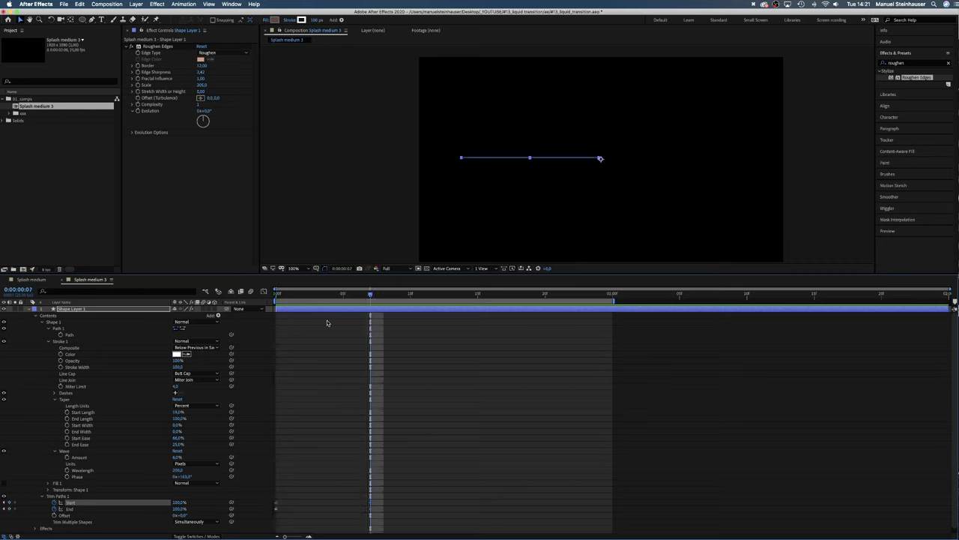
left_click_drag(179, 503, 144, 500)
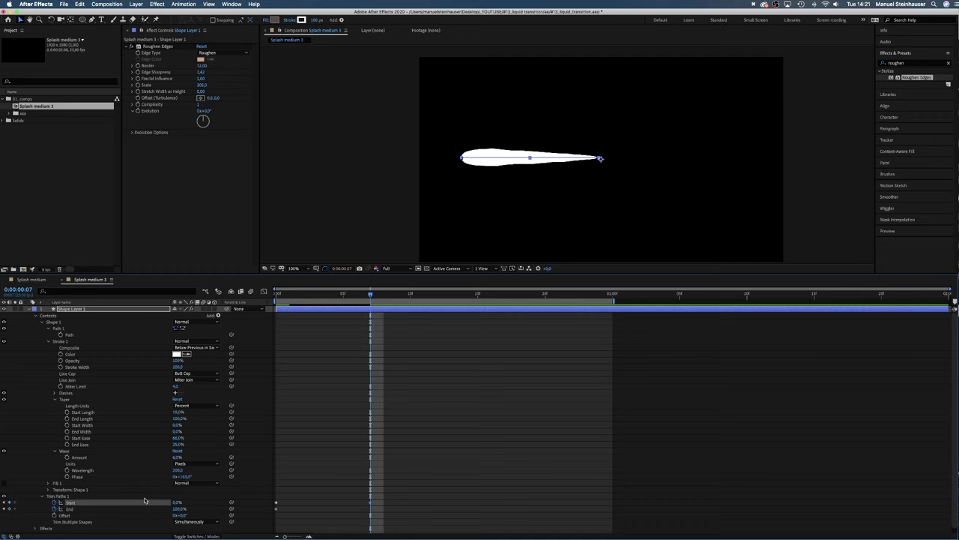
left_click(179, 508)
type("75")
key("Return")
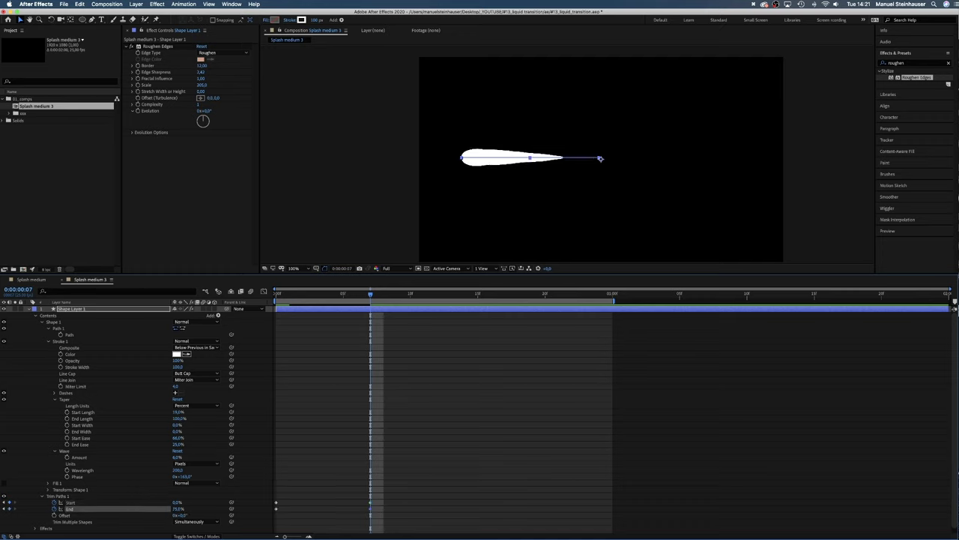
Keyframe the Trim Paths End at 0% on frame 10 and preview the animation from the start
left_click_drag(376, 294, 410, 293)
left_click_drag(178, 510, 126, 507)
left_click_drag(410, 293, 275, 293)
key("space")
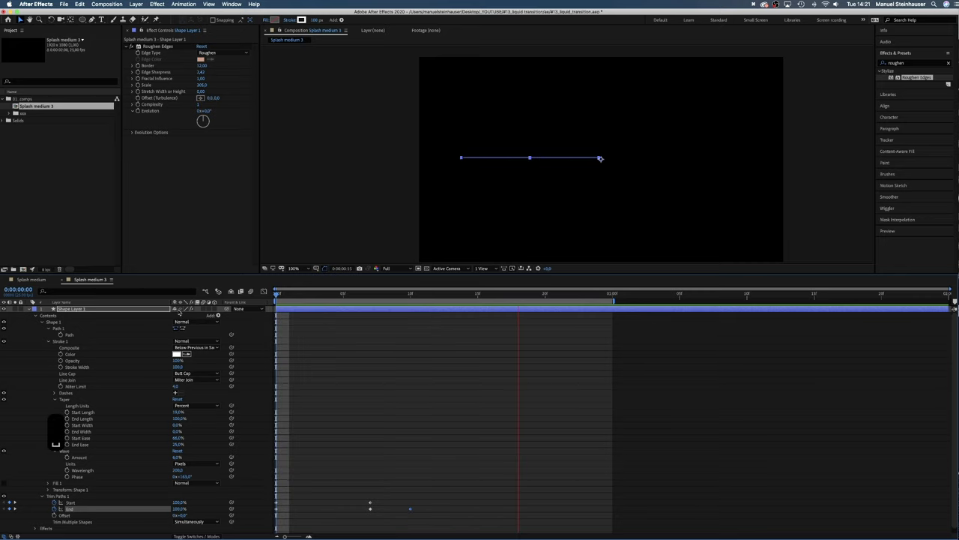
Start keyframing the Stroke Width of the shape with a value of 10 on frame 0
left_click(60, 367)
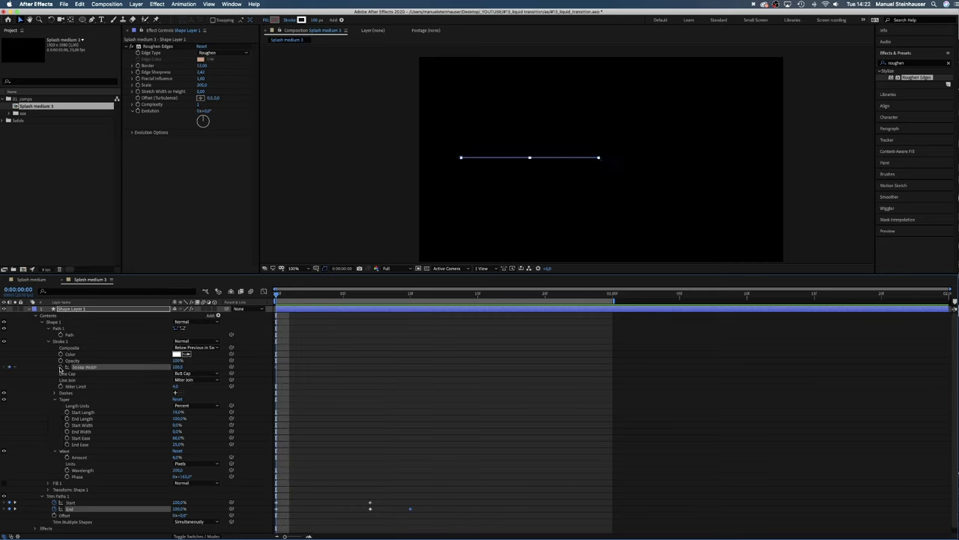
left_click(177, 366)
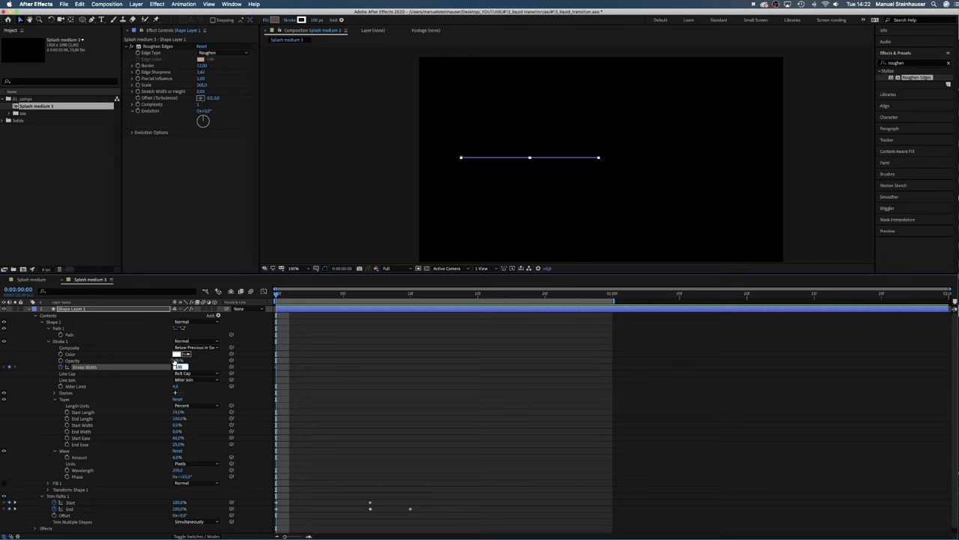
type("10")
key("Return")
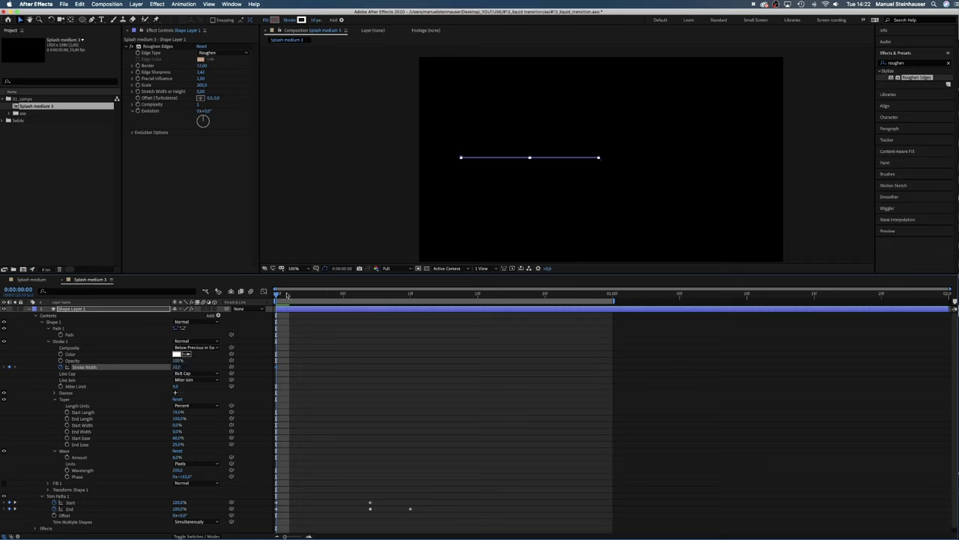
Keyframe the Stroke Width at 100 on frame 9 and at 0 on frame 10
left_click_drag(286, 295, 401, 298)
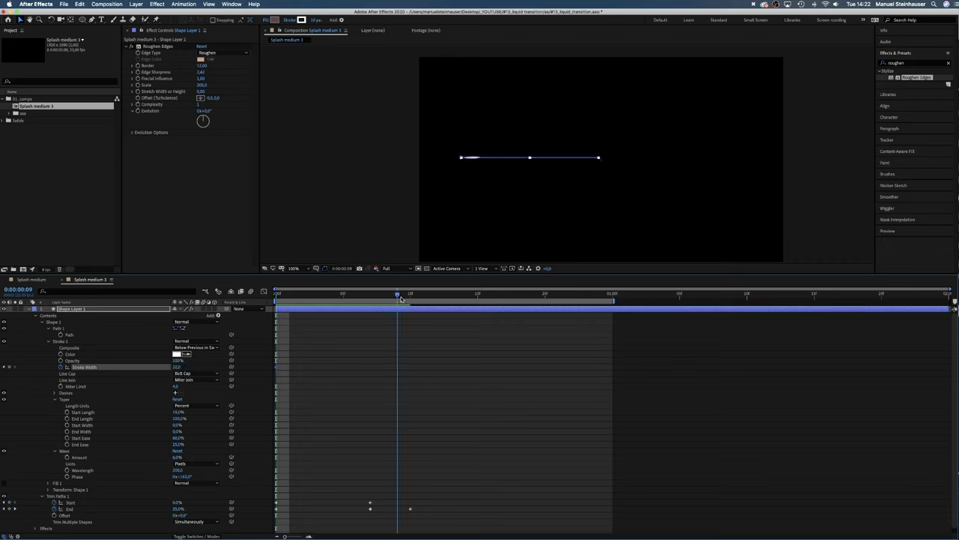
left_click(177, 366)
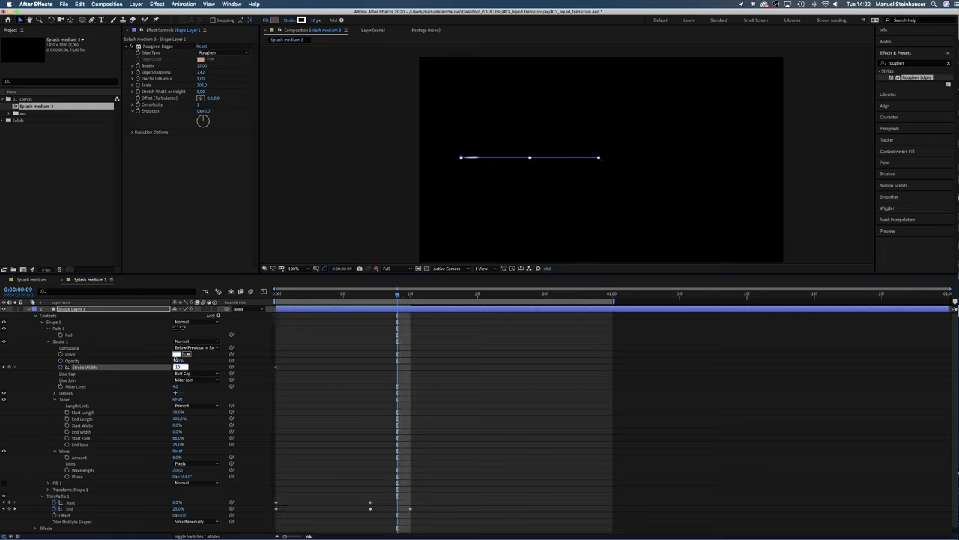
type("100")
key("Return")
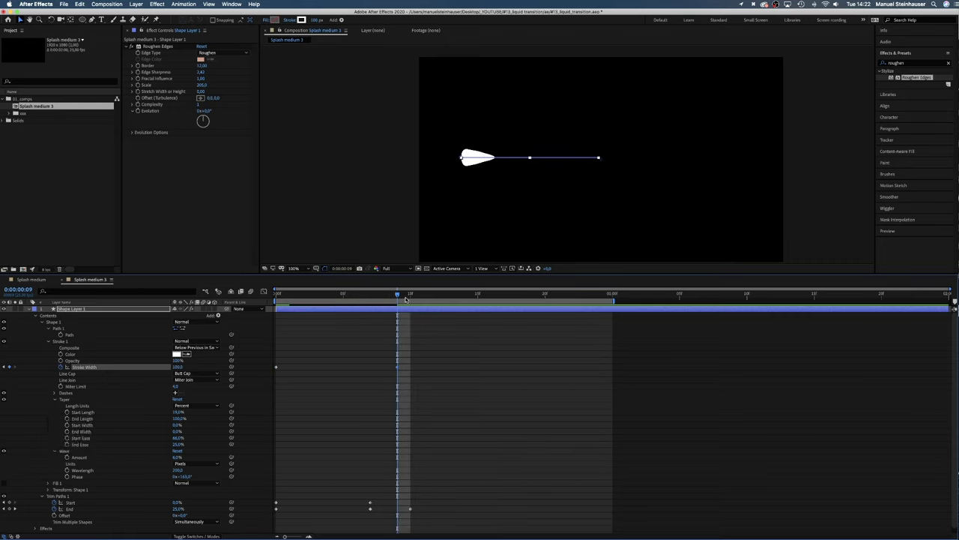
left_click_drag(396, 295, 411, 294)
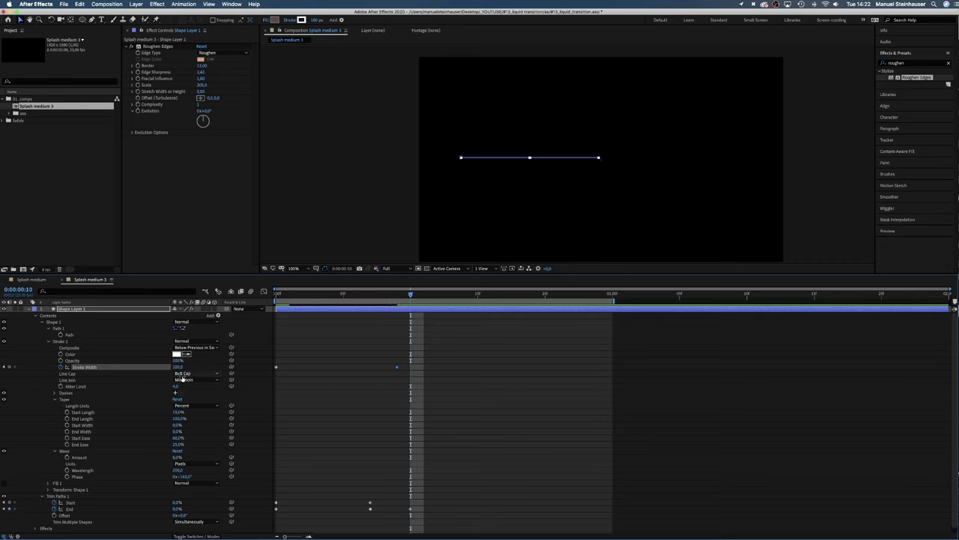
left_click(177, 368)
type("0")
key("Return")
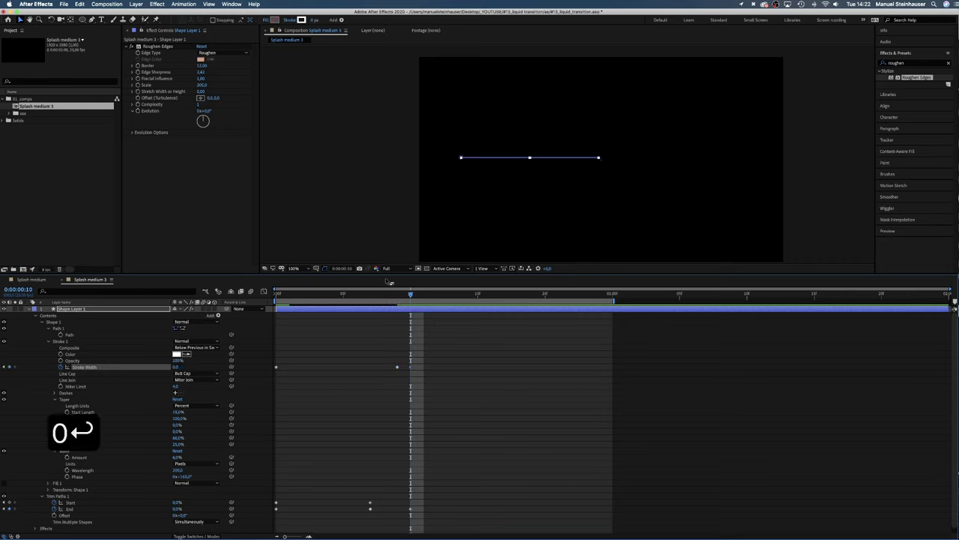
Keyframe the Taper Start Length at 19% on frame 7 and 100% on frame 10, and preview the result
mouse_move(408, 295)
left_mouse_down()
mouse_move(267, 339)
mouse_move(370, 343)
left_mouse_up()
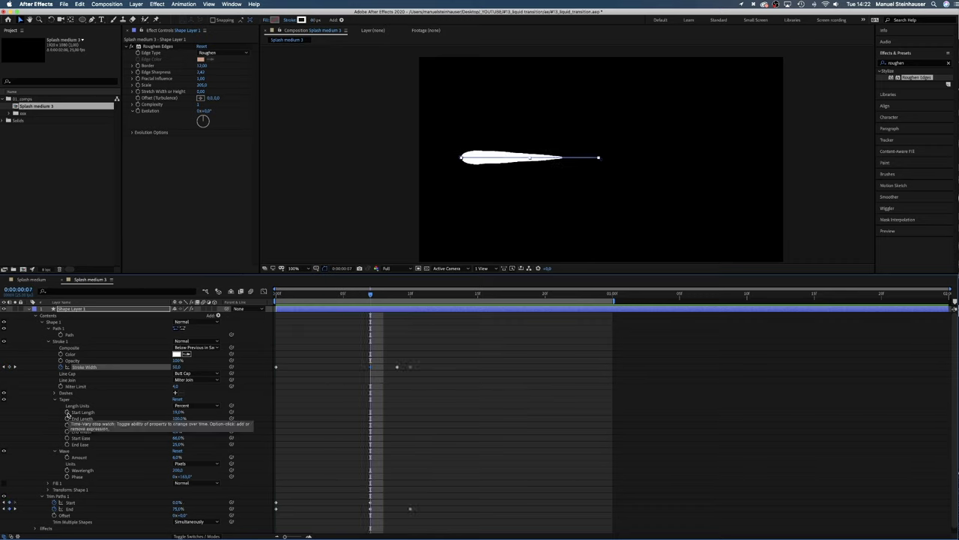
left_click(67, 412)
left_click_drag(377, 297, 401, 298)
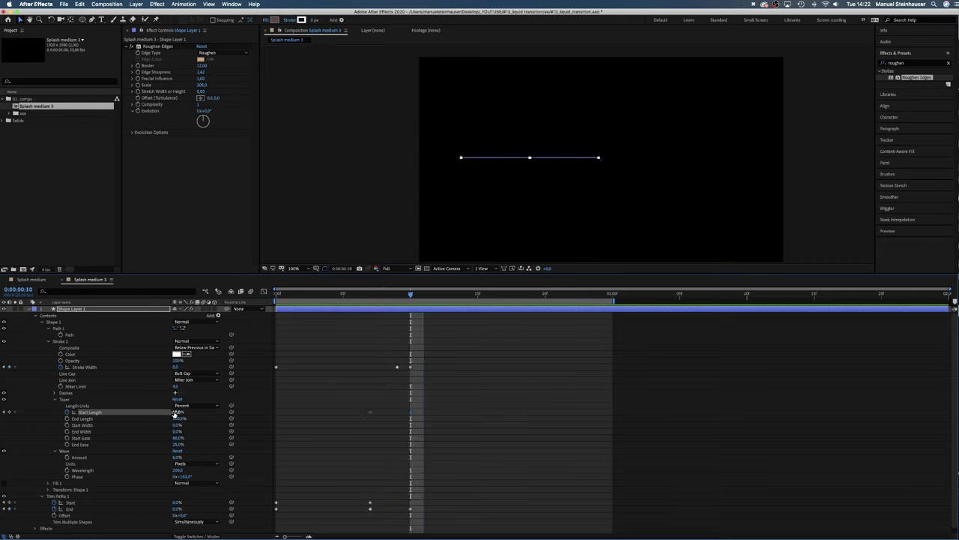
left_click_drag(177, 413, 214, 406)
left_click_drag(406, 298, 268, 347)
key("space")
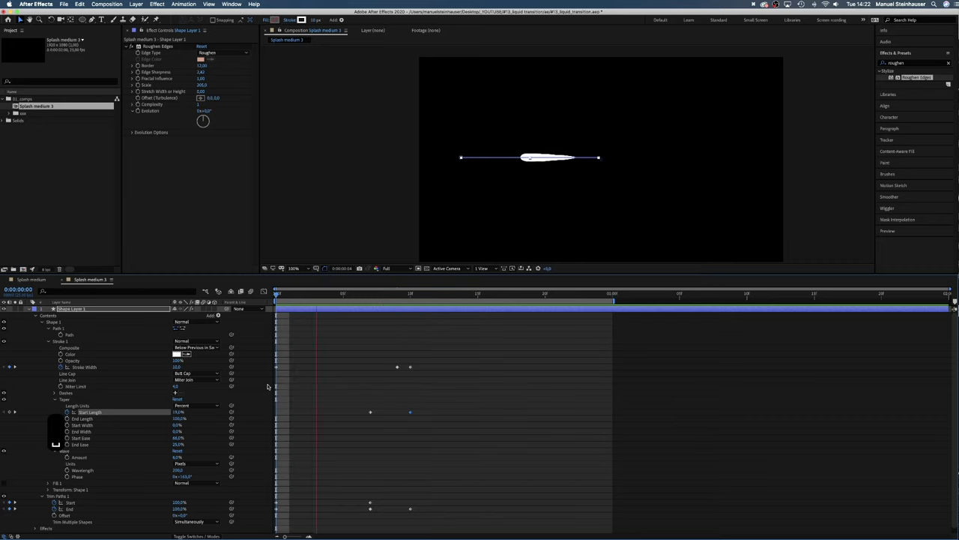
key("space")
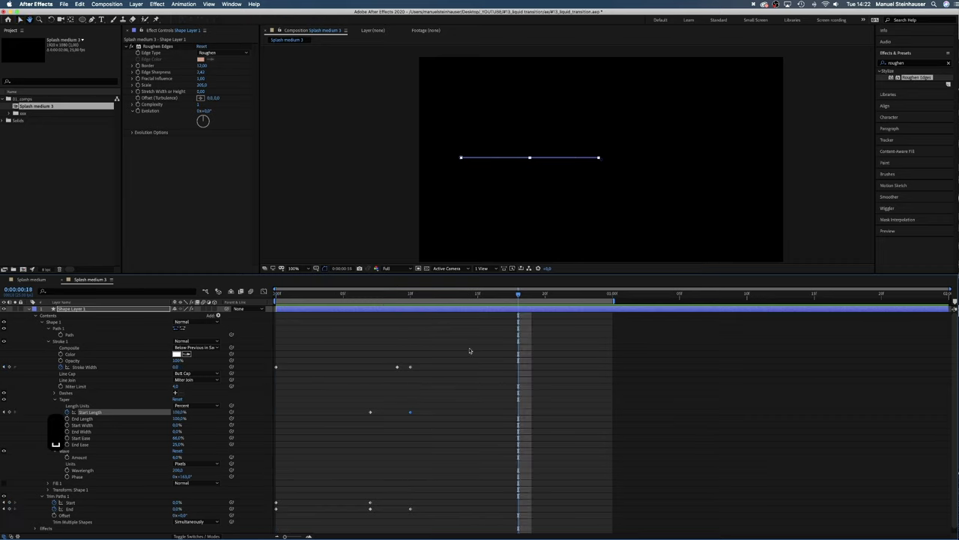
Apply Easy Ease In to all Stroke Width, Start Length and Trim Paths keyframes, and preview the animation
left_click_drag(473, 341, 274, 521)
right_click(410, 368)
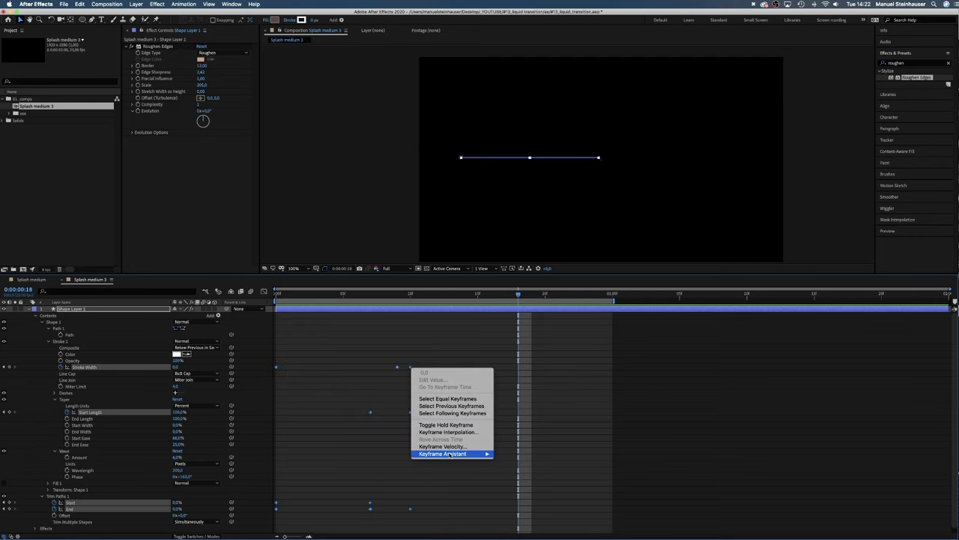
mouse_move(456, 454)
left_click(525, 481)
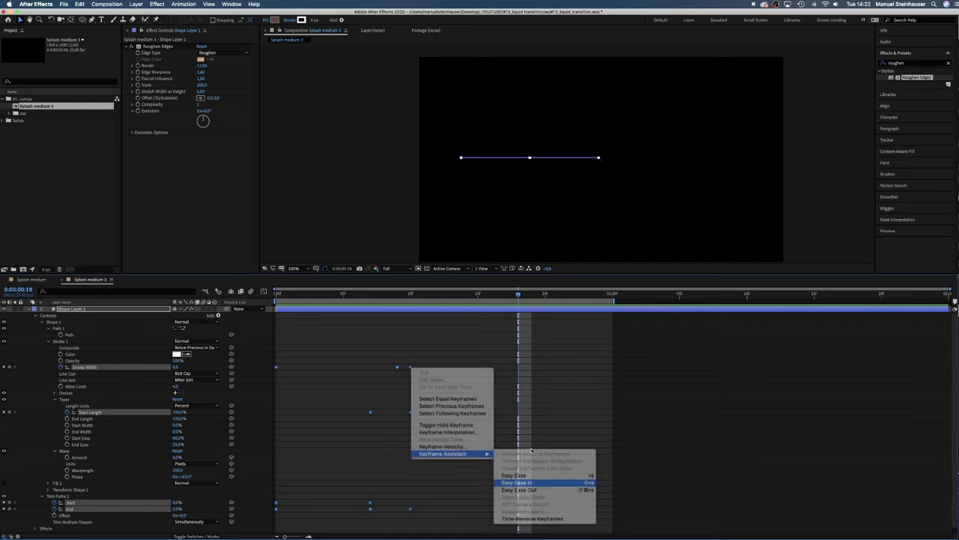
left_click_drag(513, 298, 233, 367)
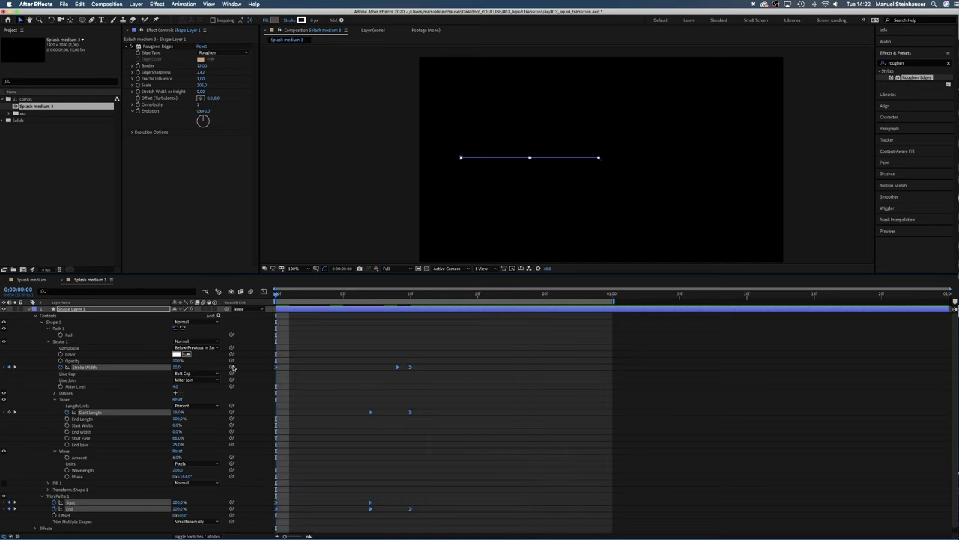
left_click(312, 361)
key("space")
left_click(450, 293)
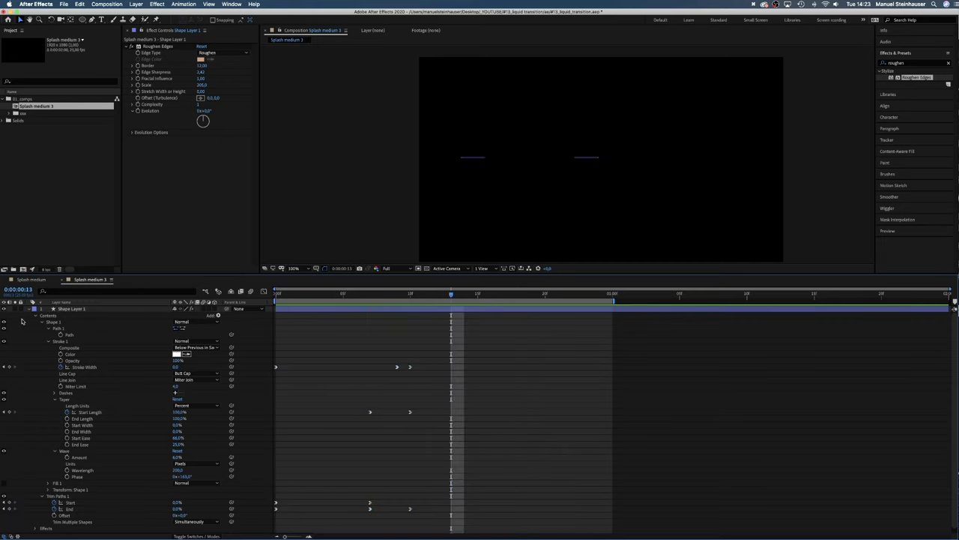
Rename the shape layer as drop and collapse its properties
left_click(60, 309)
key("Return")
type("drop")
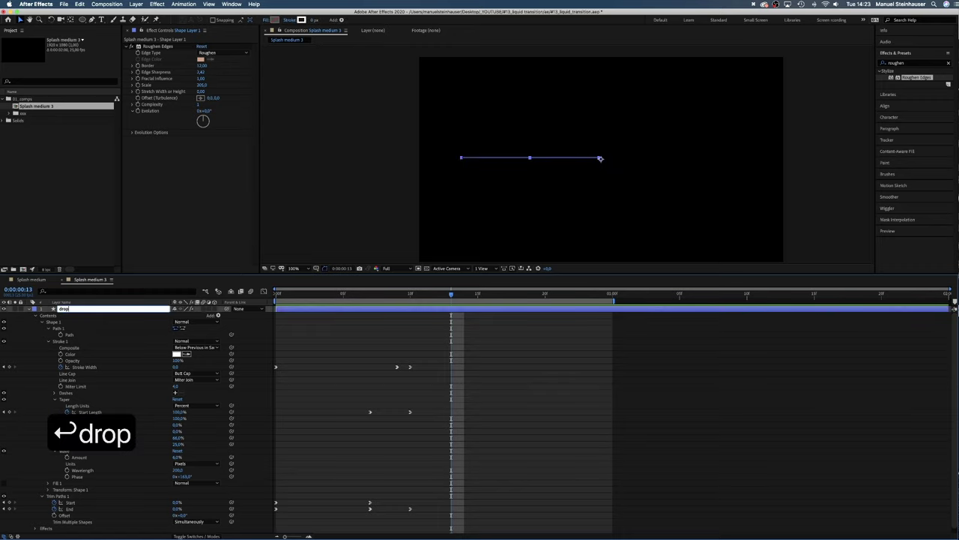
key("Return")
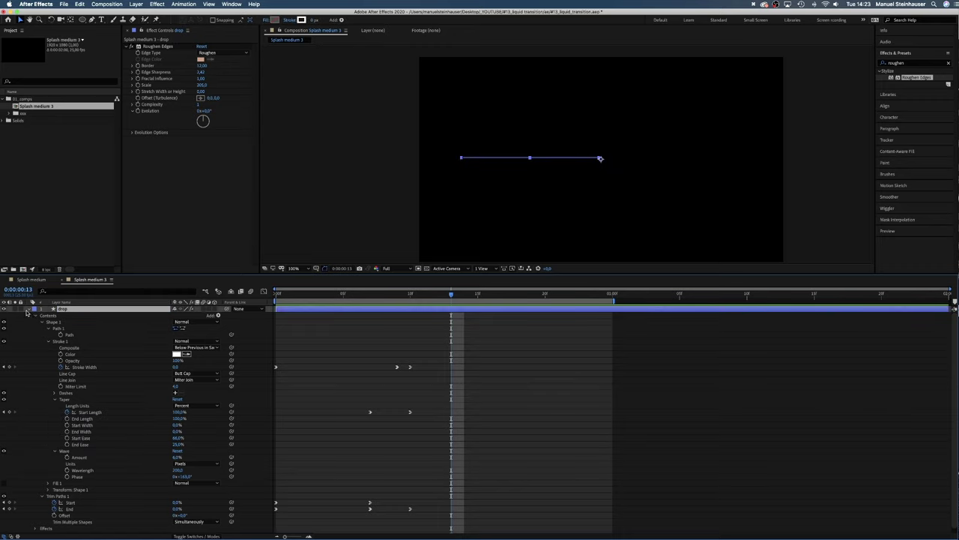
left_click(29, 309)
left_click(81, 369)
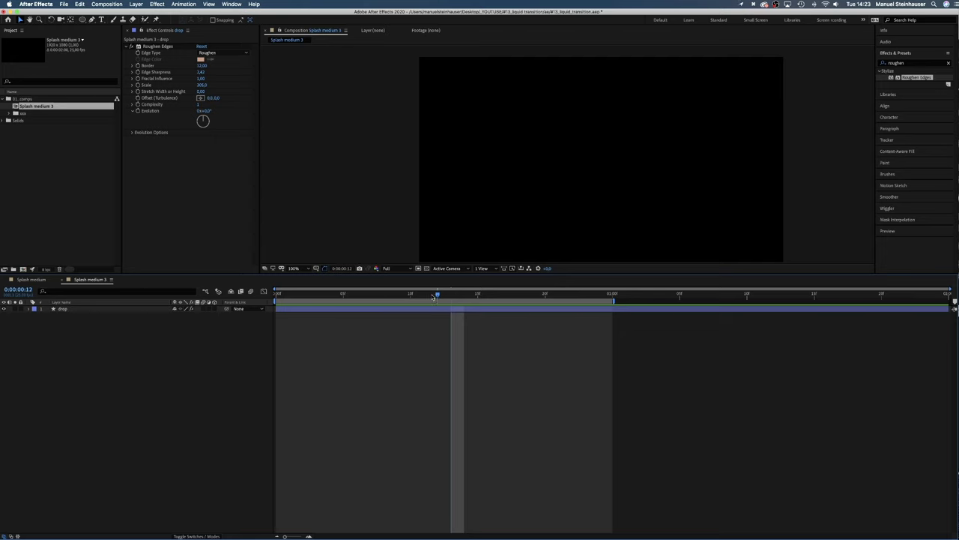
Bend the drop's straight path into a slight upward arc by pulling a curve handle out of its outer vertex
left_click_drag(435, 295, 277, 294)
left_click(60, 309)
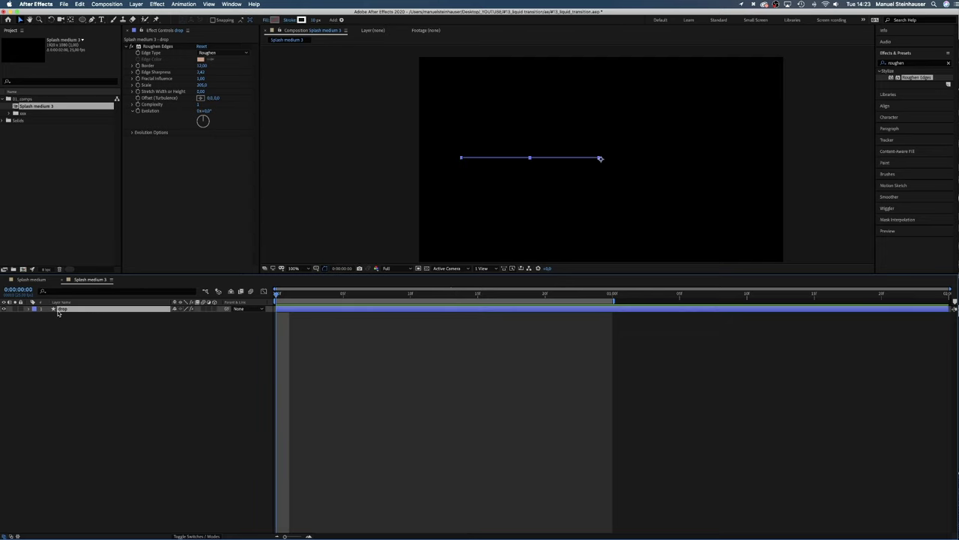
left_click(28, 308)
left_click(47, 333)
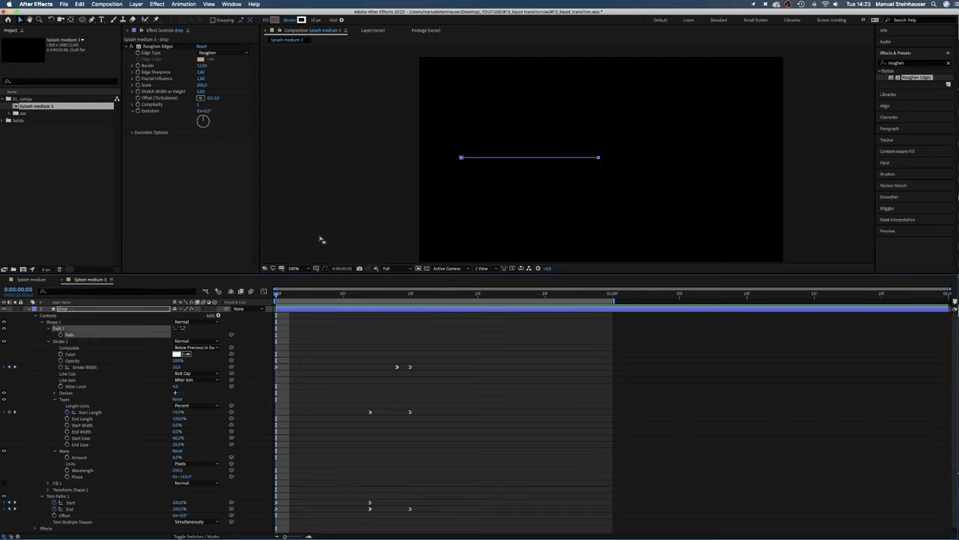
left_click(450, 140)
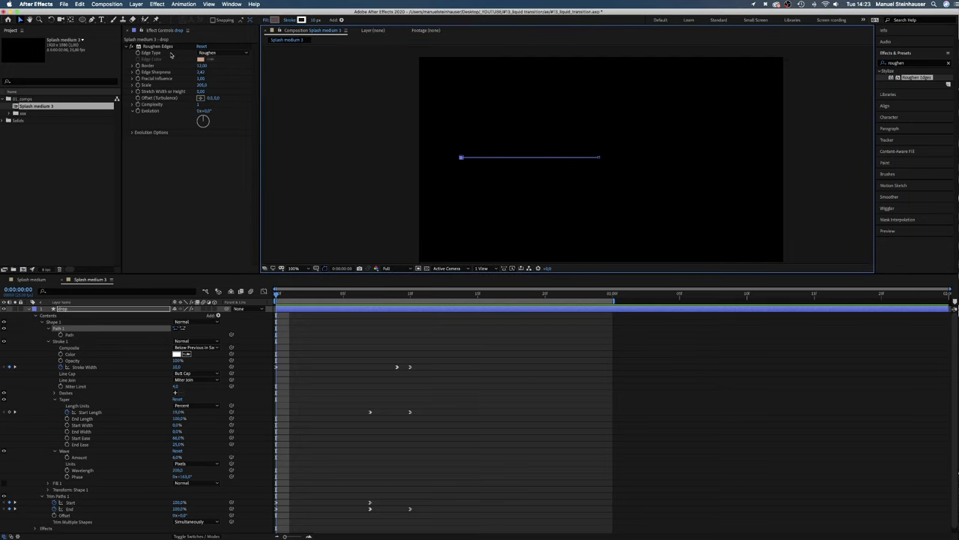
left_click_drag(92, 20, 119, 44)
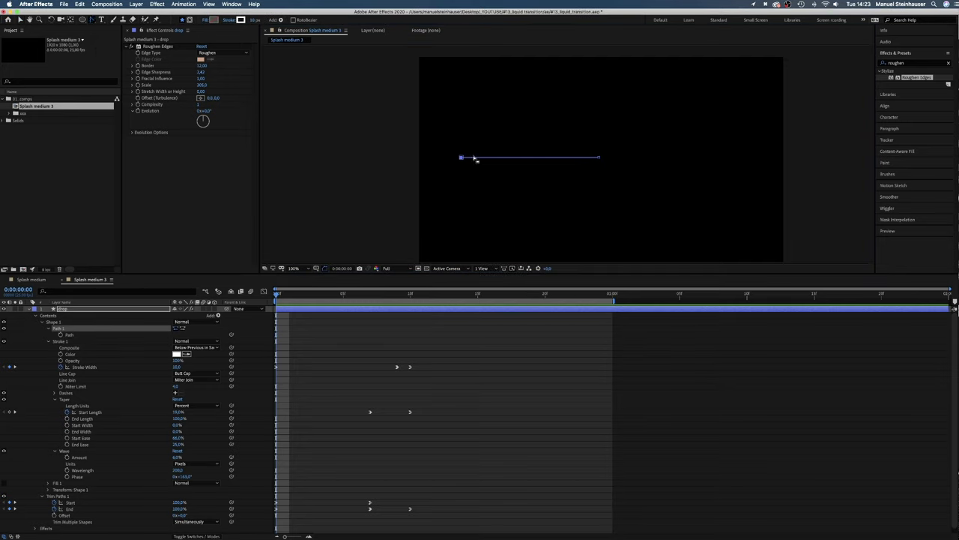
left_click_drag(462, 158, 506, 152)
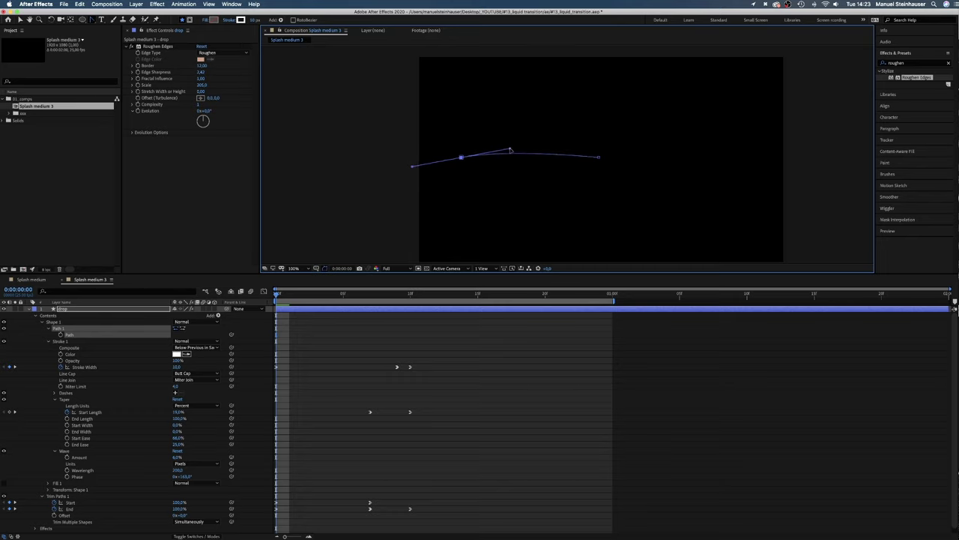
key("v")
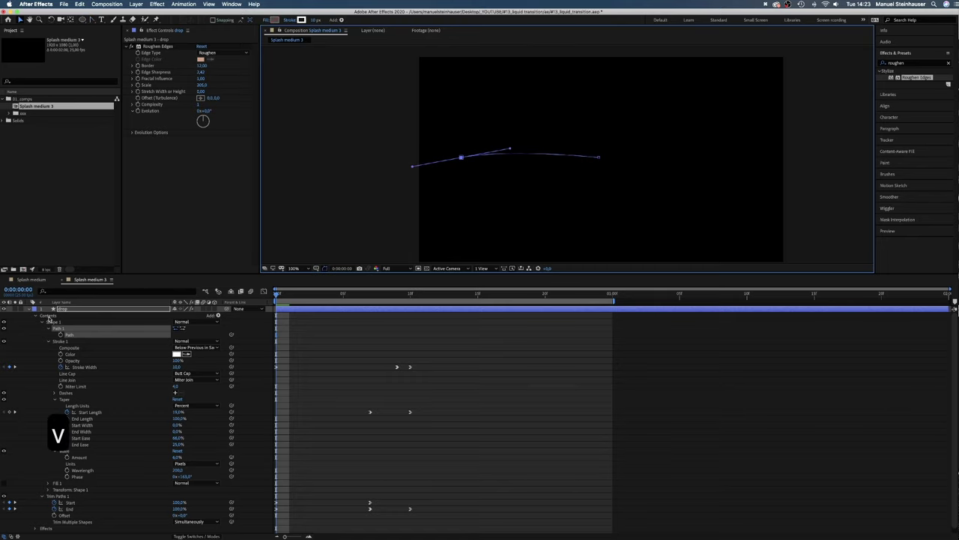
left_click(30, 309)
Duplicate the drop layer and redirect the copy's path from the centre straight up past the composition's top edge
left_click(63, 310)
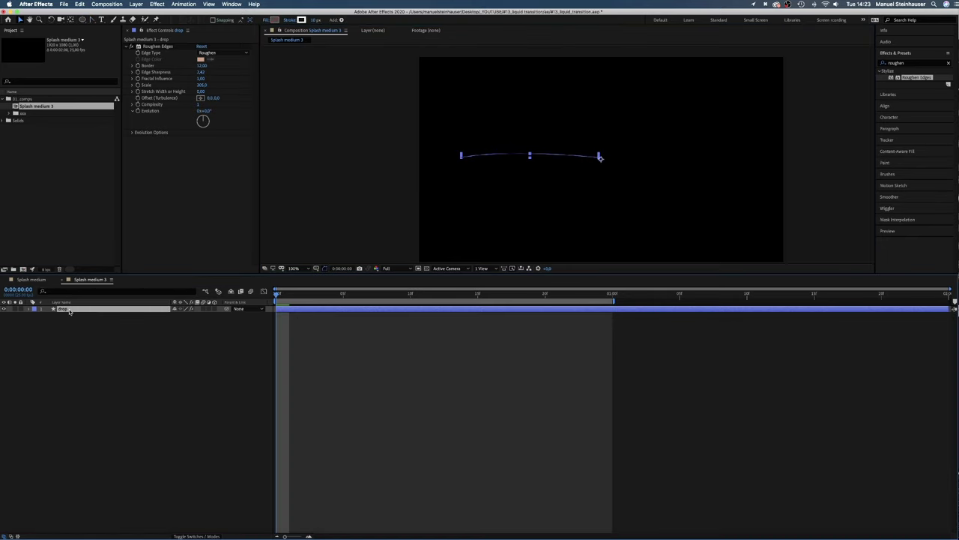
left_click_drag(313, 294, 343, 293)
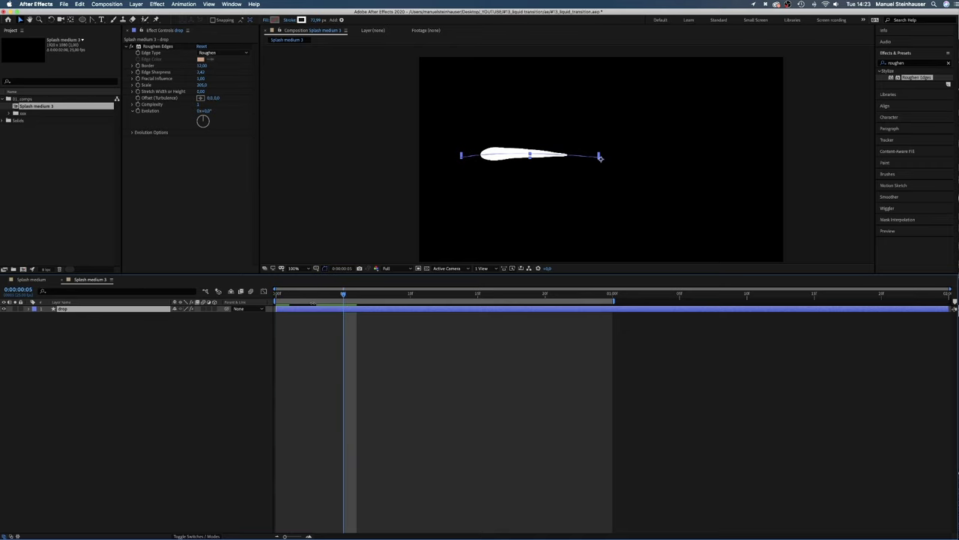
key("super+d")
left_click(32, 309)
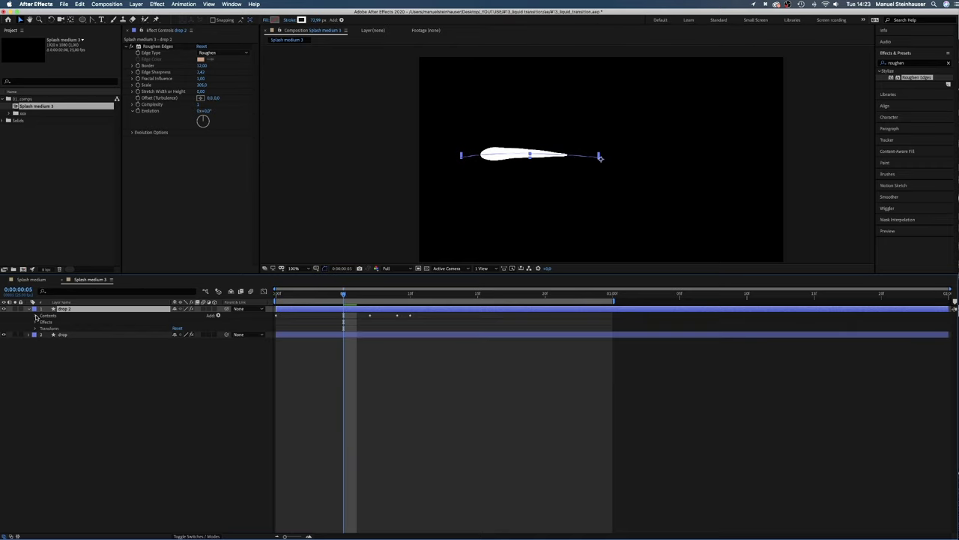
left_click(36, 315)
left_click(42, 321)
left_click(48, 328)
left_click(81, 322)
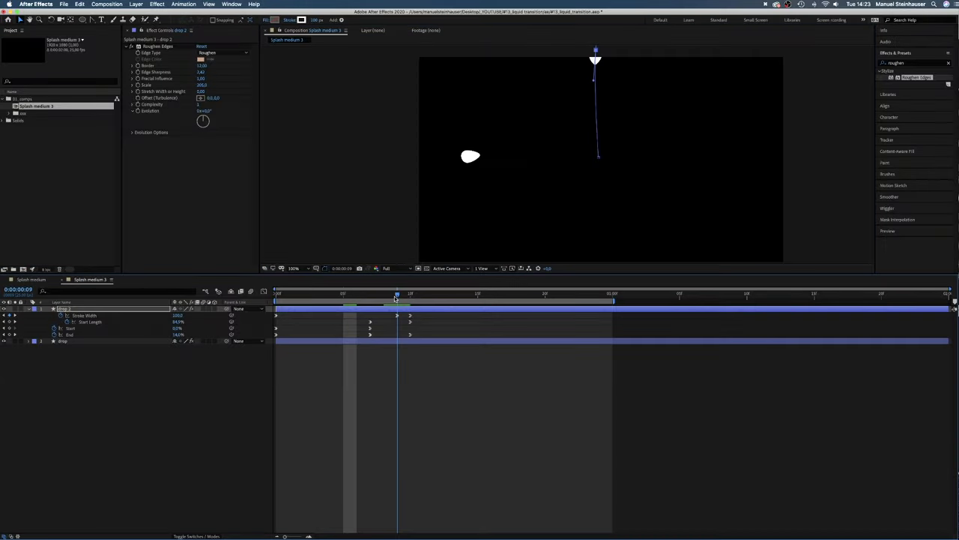
Set drop 2's Stroke Width to 56 on frame 9 and its Trim Paths End to 38% on frame 7
mouse_move(178, 317)
left_mouse_down()
mouse_move(160, 317)
mouse_move(172, 335)
left_mouse_up()
left_click(371, 294)
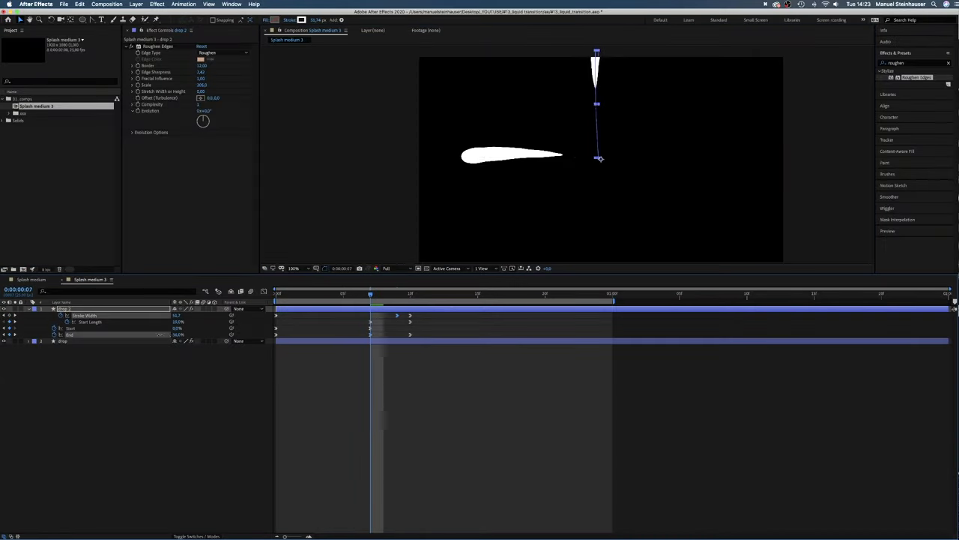
left_click(102, 361)
Reduce the original drop layer's Stroke Width on its frame 9 keyframe
left_click(67, 310)
left_click(63, 341)
left_click(29, 341)
scroll(68, 359, "down", 2)
left_click_drag(371, 294, 397, 294)
left_click_drag(176, 367, 166, 368)
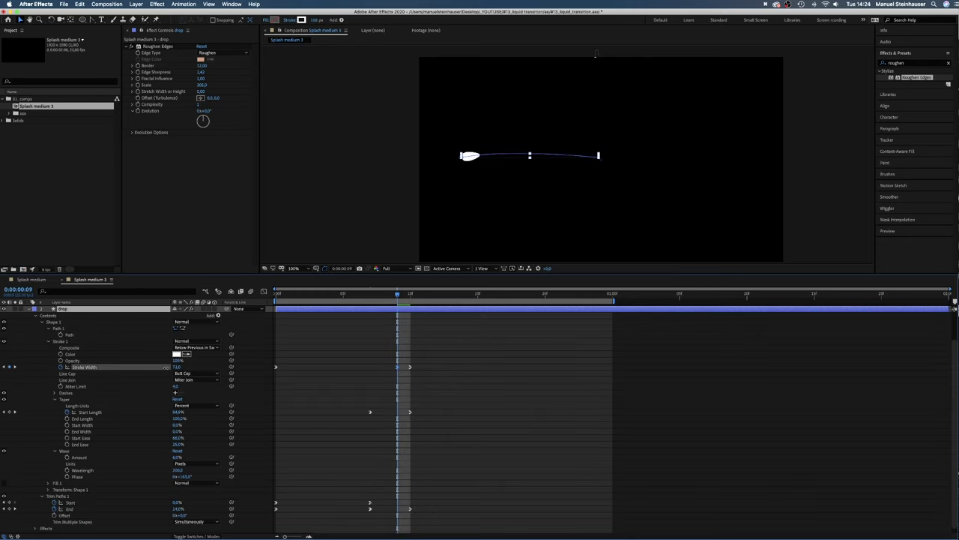
Duplicate the drop 2 layer and redirect the copy's path from the centre diagonally towards the composition's lower right
left_click(28, 309)
left_click(64, 309)
key("super+d")
left_click(28, 308)
left_click(35, 315)
left_click(42, 322)
left_click(49, 328)
left_click(69, 335)
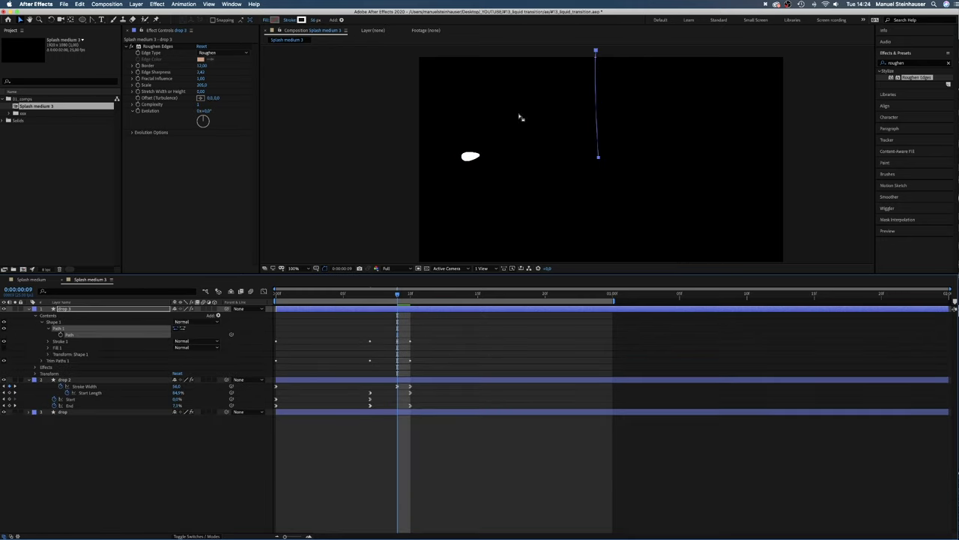
left_click_drag(589, 52, 693, 256)
key("Page_Up")
key("Page_Up")
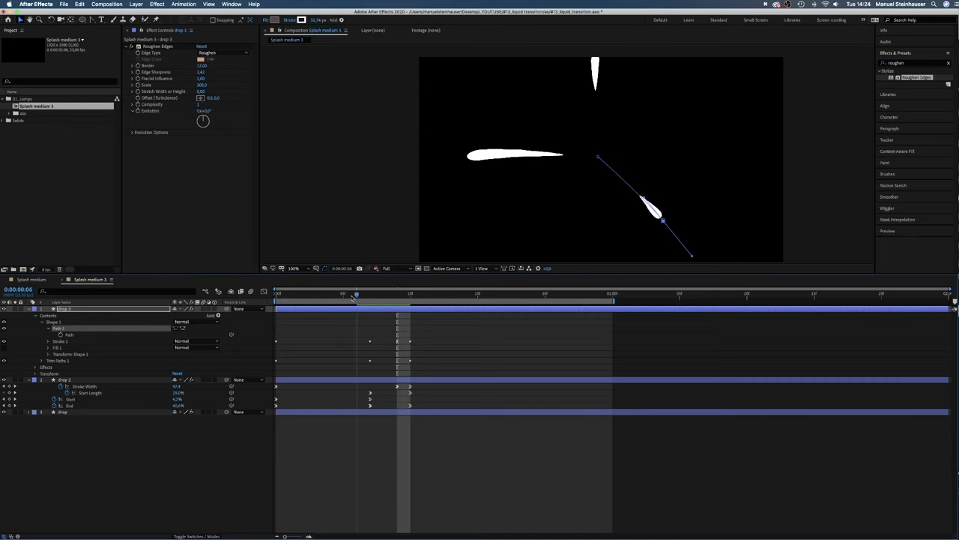
Adjust drop 3's Stroke Width on frame 9 and set its Trim Paths End to 68% on frame 7
key("u")
key("Page_Down")
key("Page_Down")
left_click(170, 316)
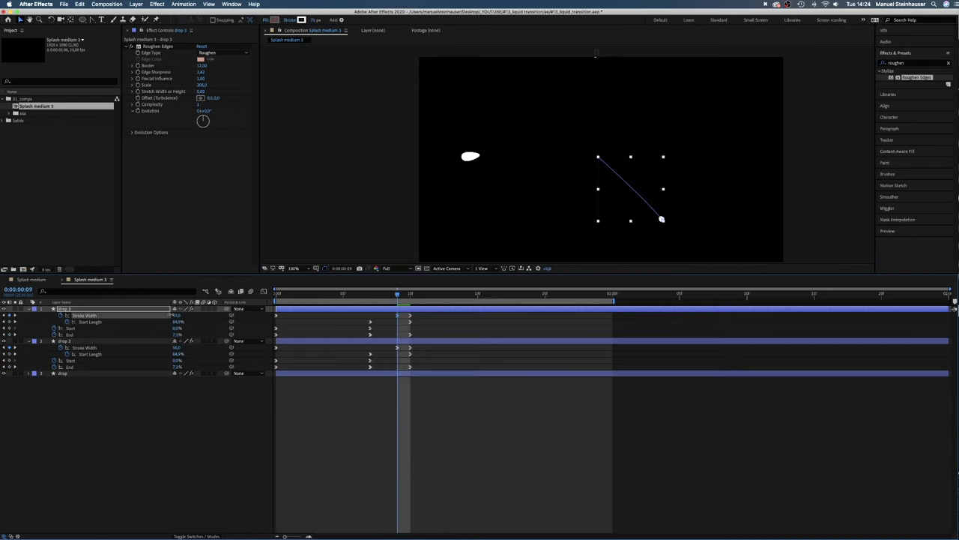
key("Page_Up")
key("Page_Up")
left_click_drag(175, 333, 187, 335)
Duplicate the drop 3 layer and redirect the copy's path from the centre diagonally towards the composition's lower left
left_click(65, 309)
key("super+d")
left_click(28, 309)
left_click(35, 316)
left_click(42, 322)
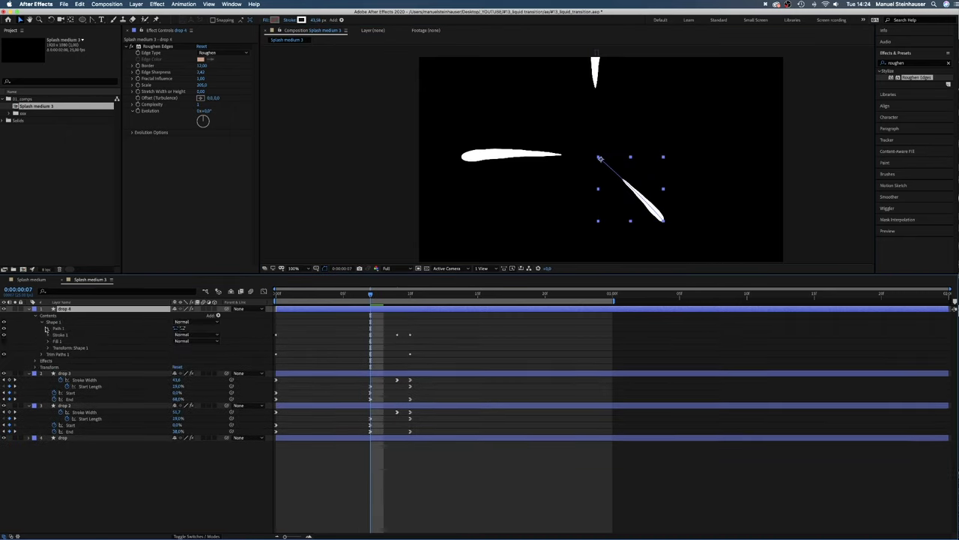
left_click(49, 328)
left_click(664, 221)
left_click_drag(691, 255, 529, 262)
Set drop 4's Trim Paths End to 42% on its frame 7 keyframe
left_click(65, 309)
key("u")
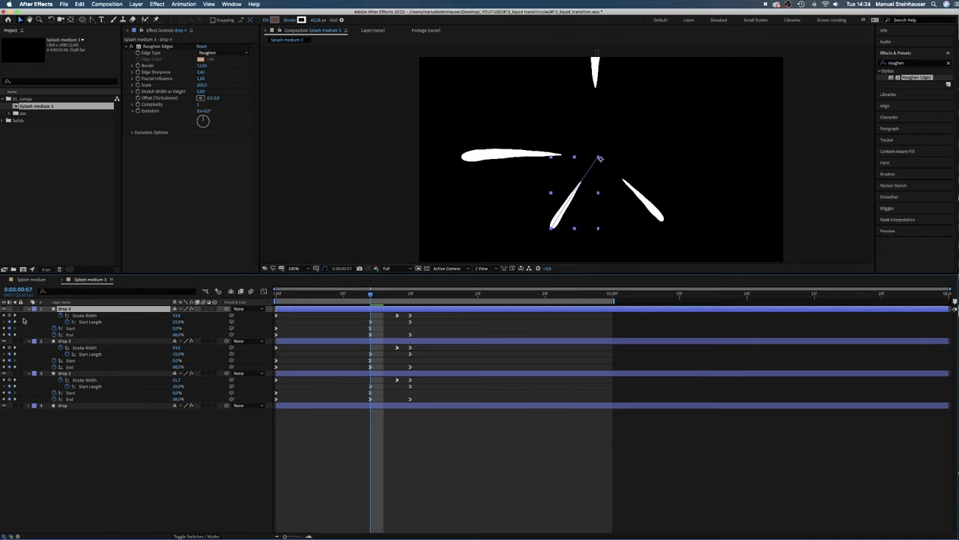
left_click_drag(178, 334, 167, 334)
Duplicate the drop 4 layer and redirect the copy's path from the centre towards the composition's upper right with a slight curve
key("ctrl+d")
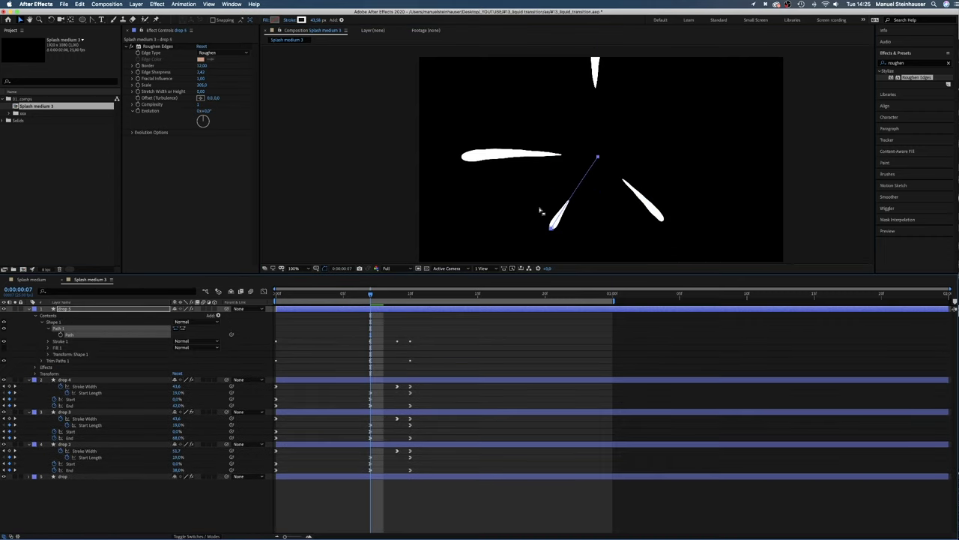
left_click_drag(552, 227, 721, 77)
left_click_drag(694, 155, 664, 149)
left_click_drag(719, 117, 696, 81)
Set drop 5's Trim Paths End to 16% on its frame 7 keyframe
left_click(65, 309)
key("u")
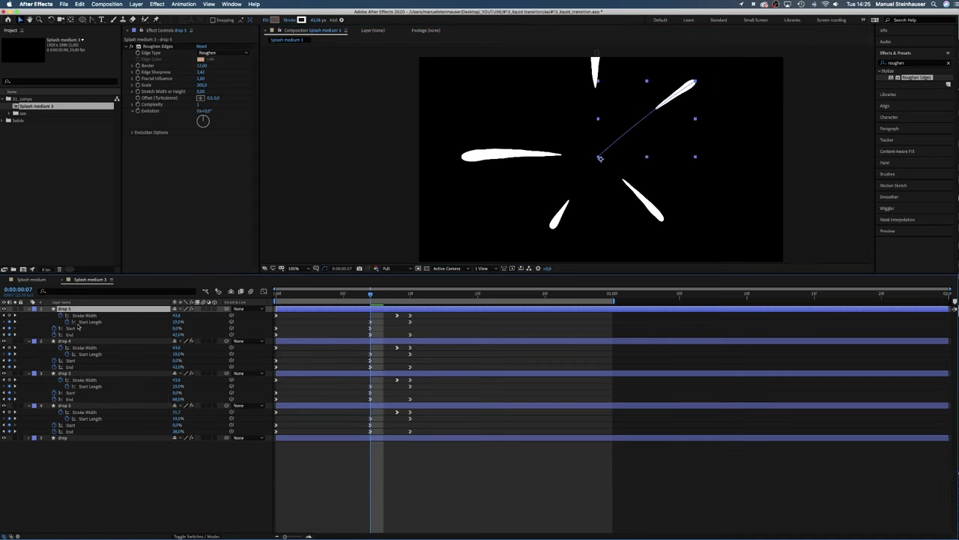
left_click_drag(177, 335, 167, 335)
Duplicate the drop 5 layer and redirect the copy's path towards the composition's upper left, reshaping its curve
left_click(689, 84)
key("ctrl+d")
double_click(691, 83)
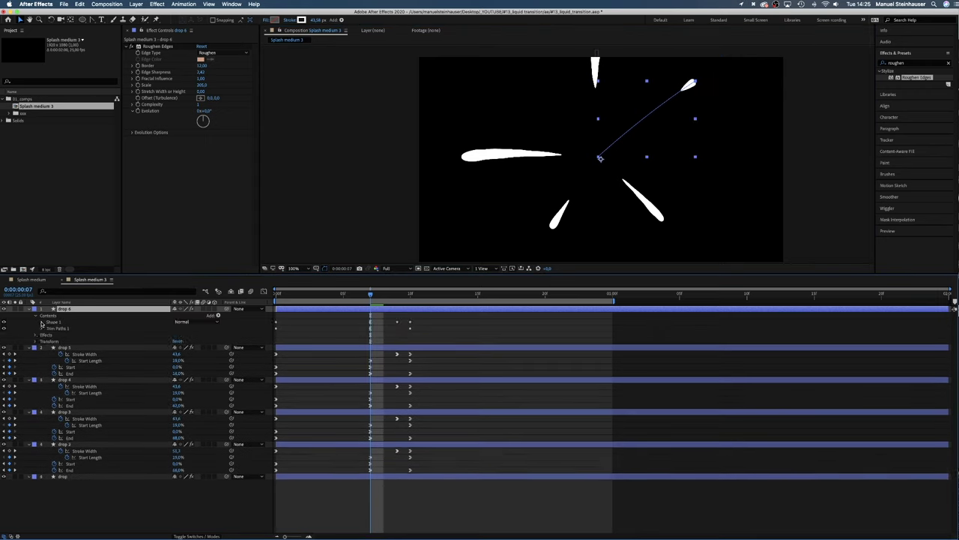
left_click_drag(696, 81, 522, 83)
left_click_drag(476, 111, 578, 104)
Duplicate the drop 6 layer and redirect the copy's path to the composition's lower left, adjusting its curve handle
left_click_drag(520, 83, 458, 204)
left_click(63, 308)
key("super+d")
double_click(511, 84)
left_click_drag(533, 242, 539, 152)
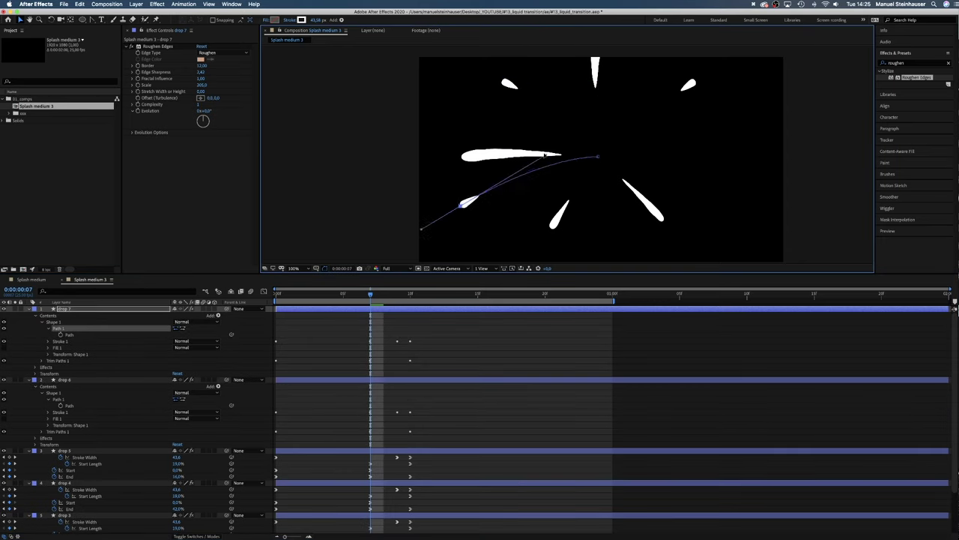
Duplicate the drop 7 layer and redirect the copy's path to the right of the centre, slightly above horizontal
left_click_drag(458, 204, 724, 141)
key("Page_Up")
key("ctrl+d")
key("u")
key("Page_Down")
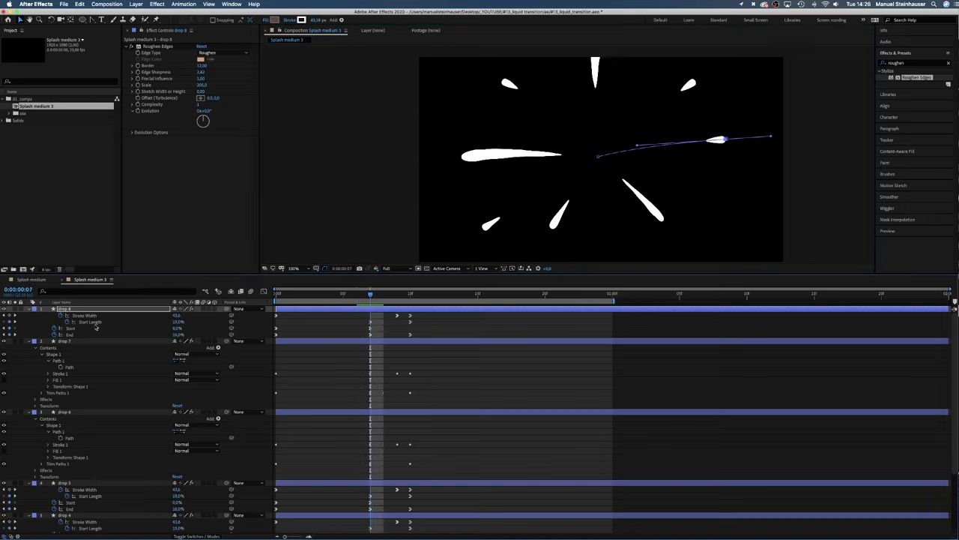
Collapse all layers and stagger their starts, shifting drop 5 by two frames and drop 7, drop 2 and the original drop by one
key("super+a")
left_click(29, 309)
left_click(70, 375)
key("Home")
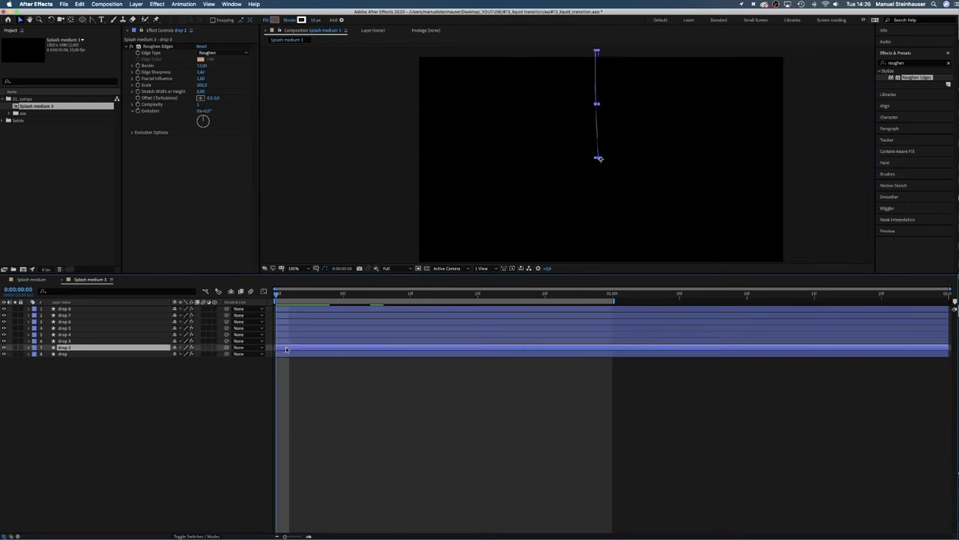
left_click_drag(299, 348, 329, 328)
left_click_drag(303, 316, 317, 316)
Preview the staggered splash, compare it with the ring in the Splash medium composition, and return to Splash medium 3
key("space")
left_click(179, 436)
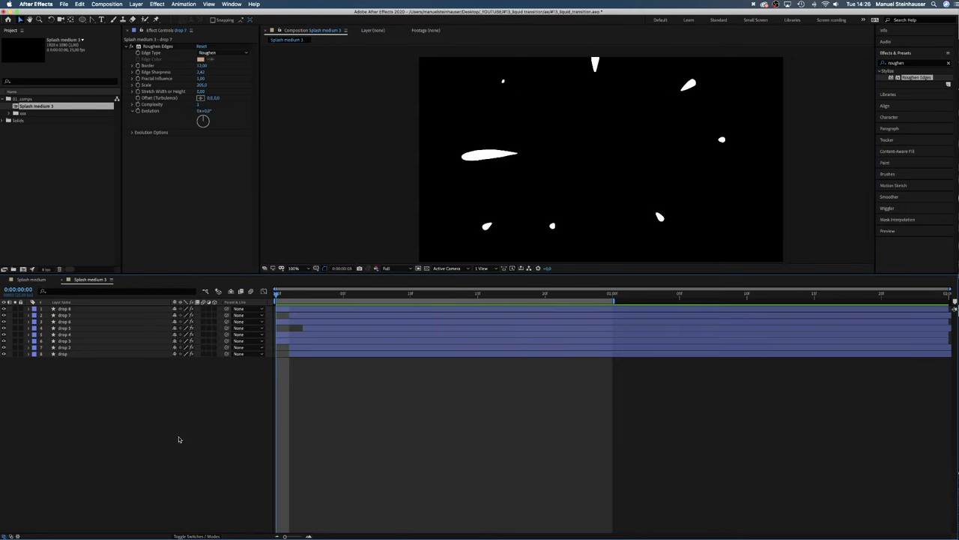
key("space")
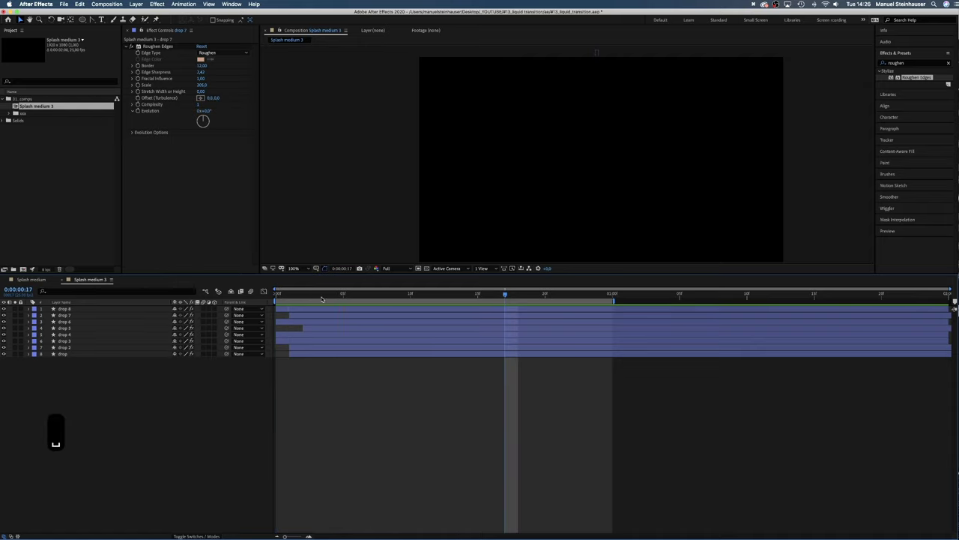
left_click_drag(318, 294, 279, 310)
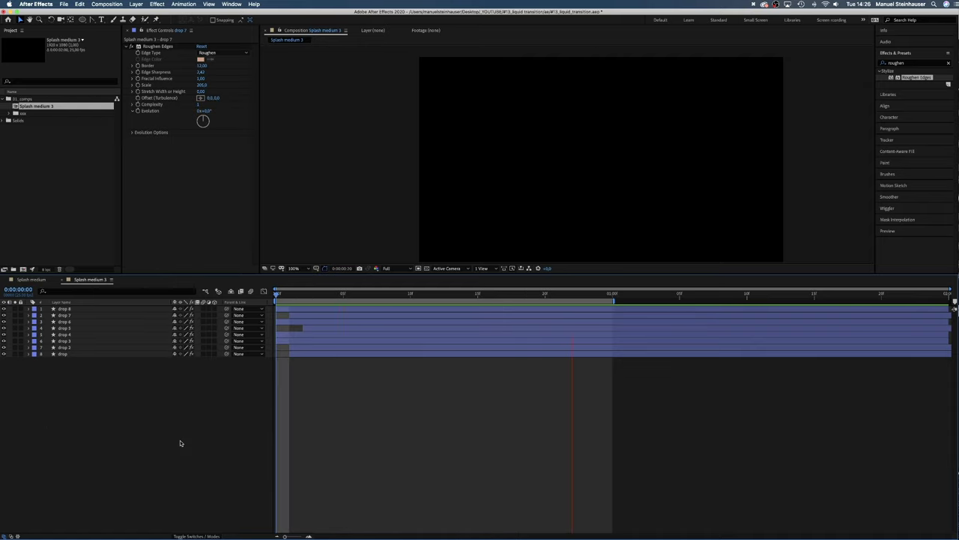
key("space")
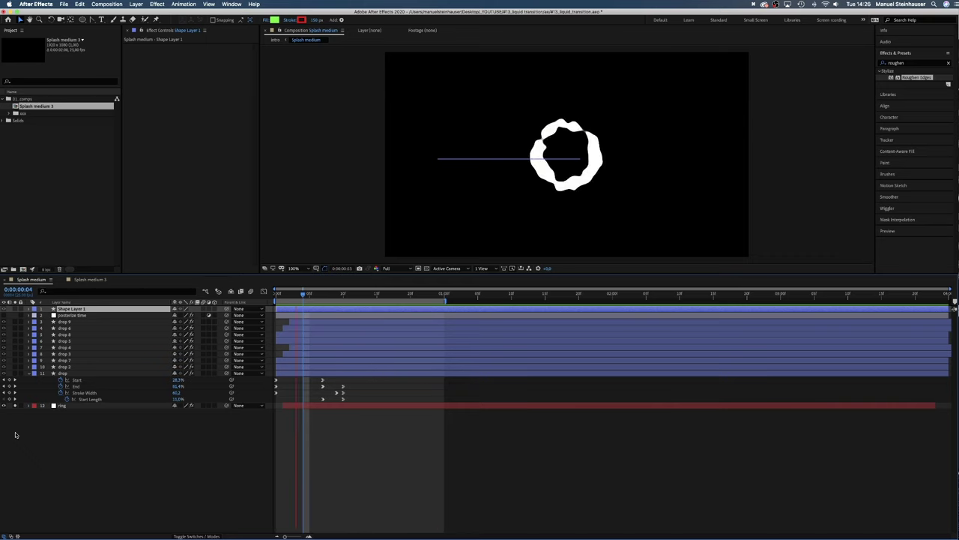
left_click(86, 280)
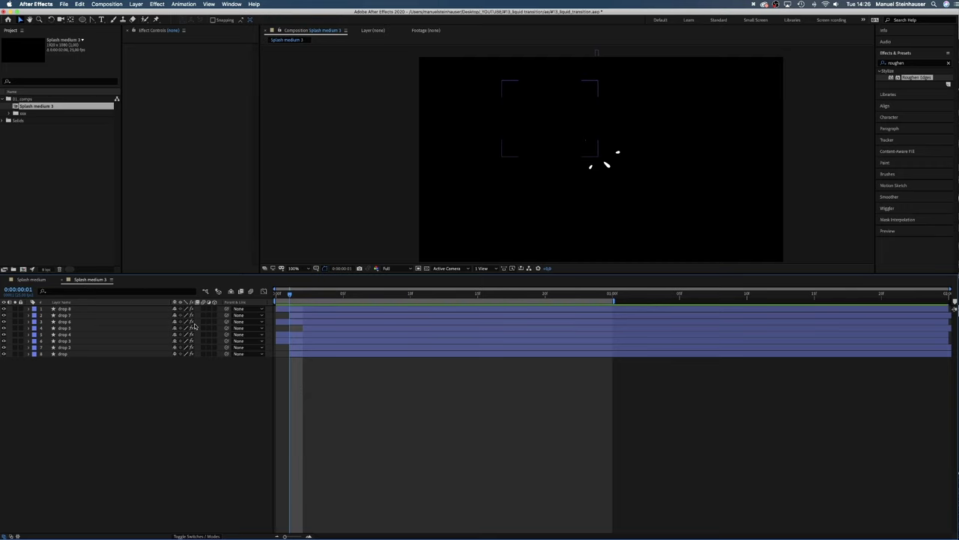
Create a white 1920 × 1080 px solid and place it beneath all the drop layers
key("super+y")
left_click(480, 322)
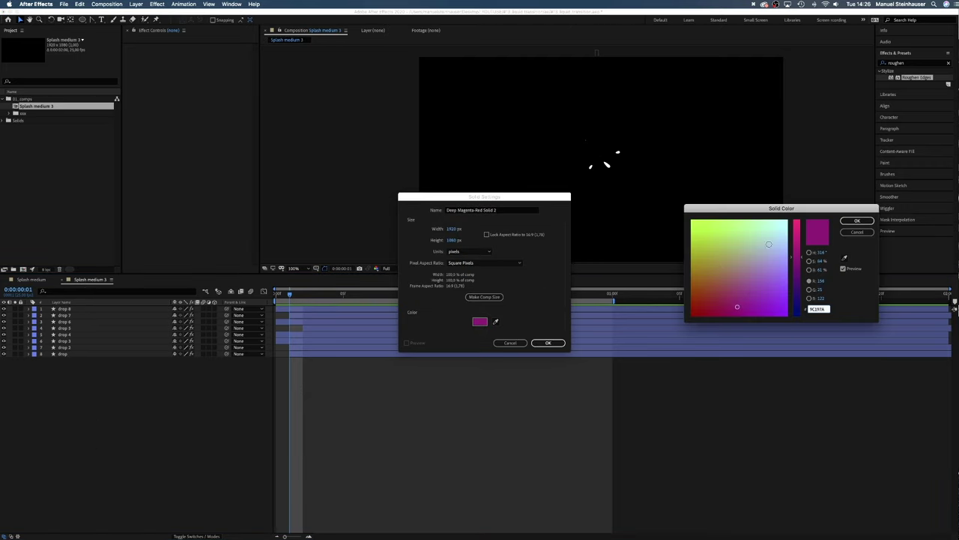
left_click_drag(769, 242, 802, 201)
left_click(847, 221)
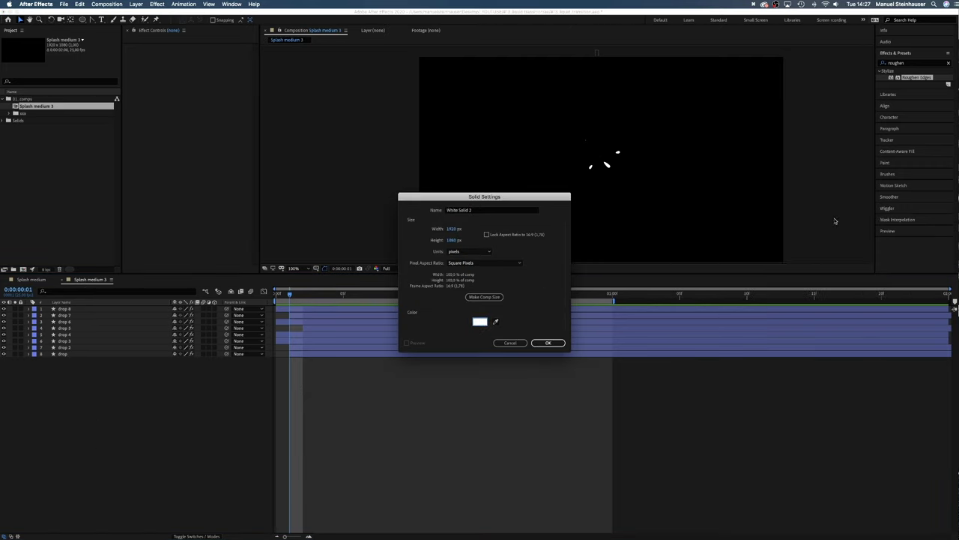
left_click(548, 342)
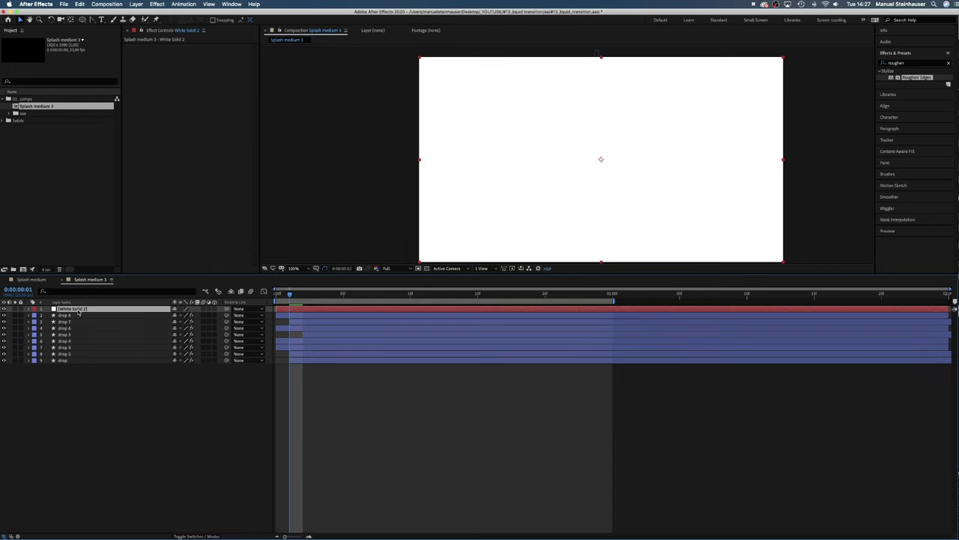
left_click_drag(78, 313, 85, 372)
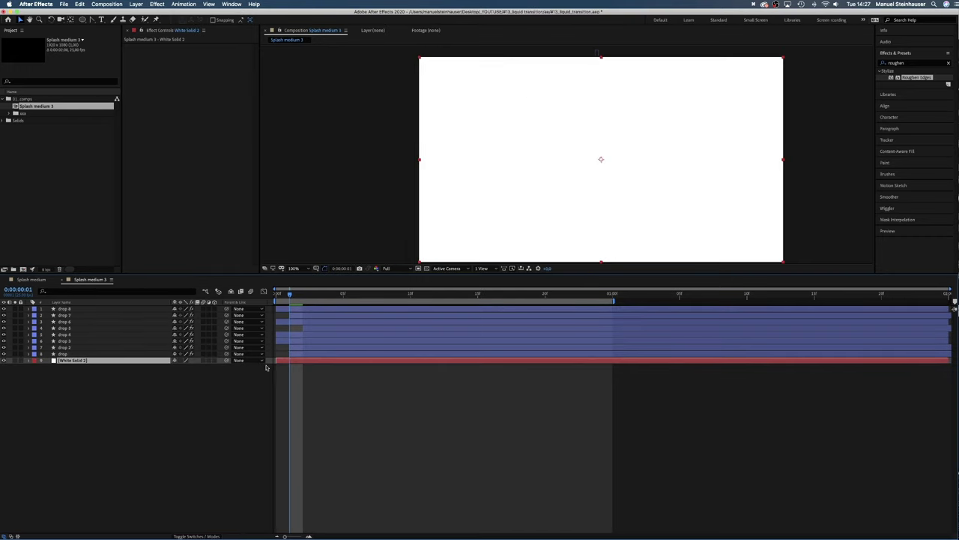
Start the white solid on frame 1 and draw a small circular mask on it around the splash's centre
left_click(82, 20)
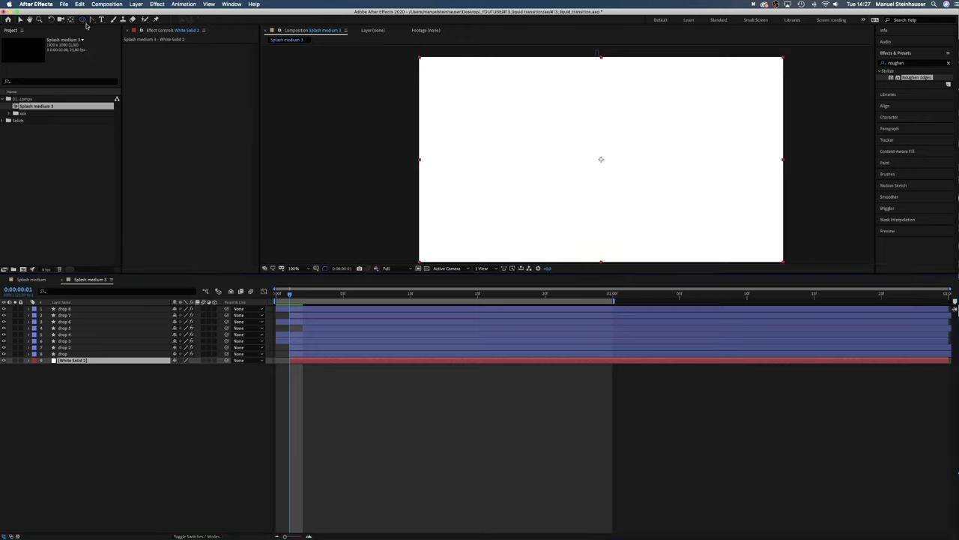
left_click_drag(587, 140, 623, 157)
key("v")
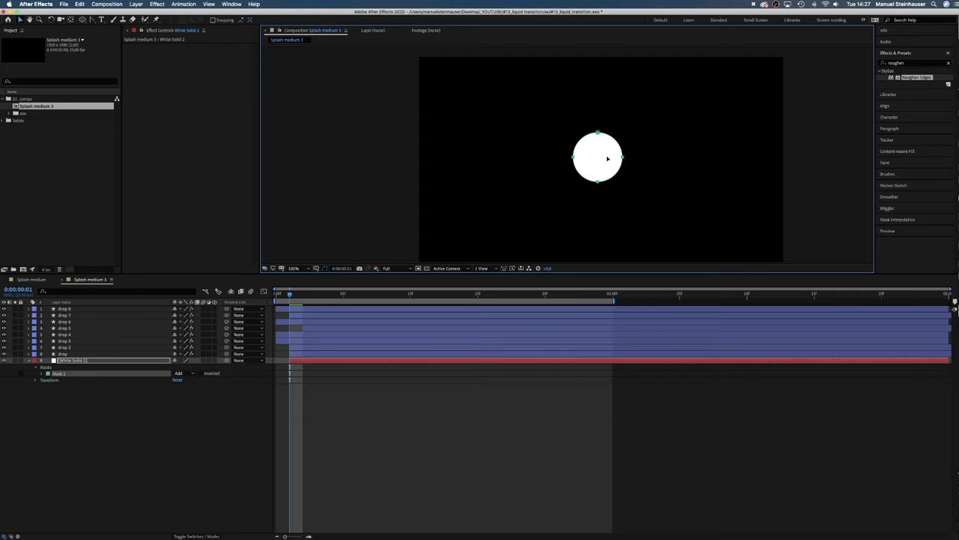
Animate the circular mask's Mask Expansion from about -99 px on frame 1 to about 254 px on frame 8
left_click(41, 373)
left_click(54, 401)
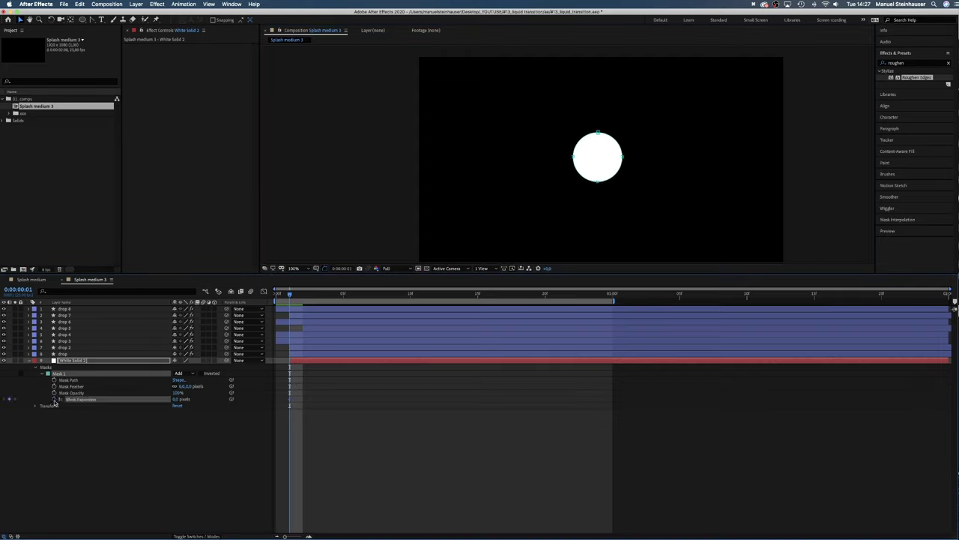
left_click_drag(176, 401, 146, 399)
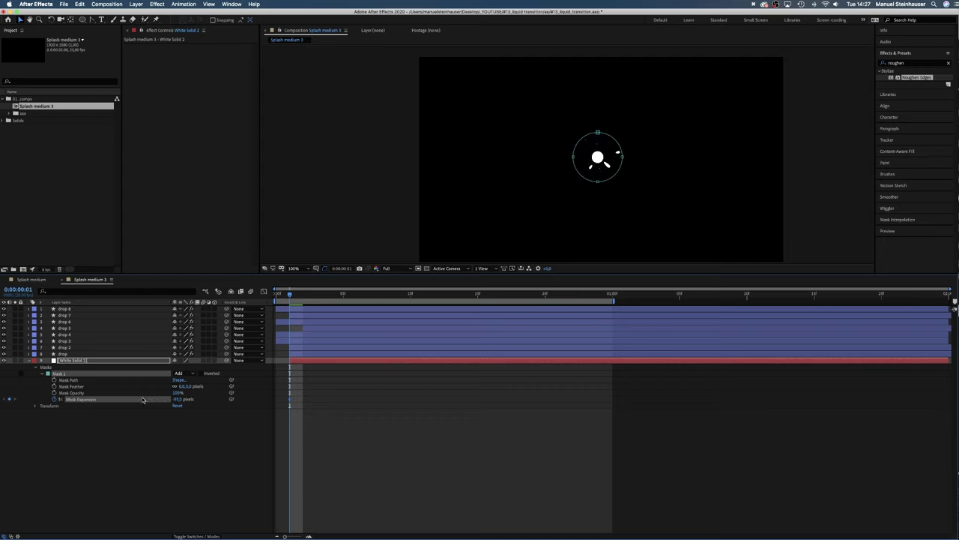
left_click_drag(303, 303, 380, 304)
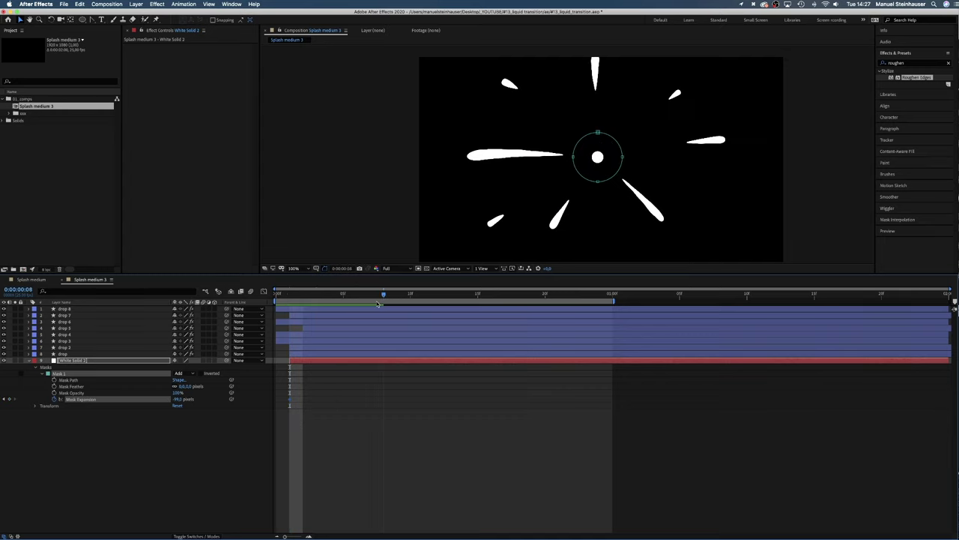
left_click_drag(178, 399, 224, 361)
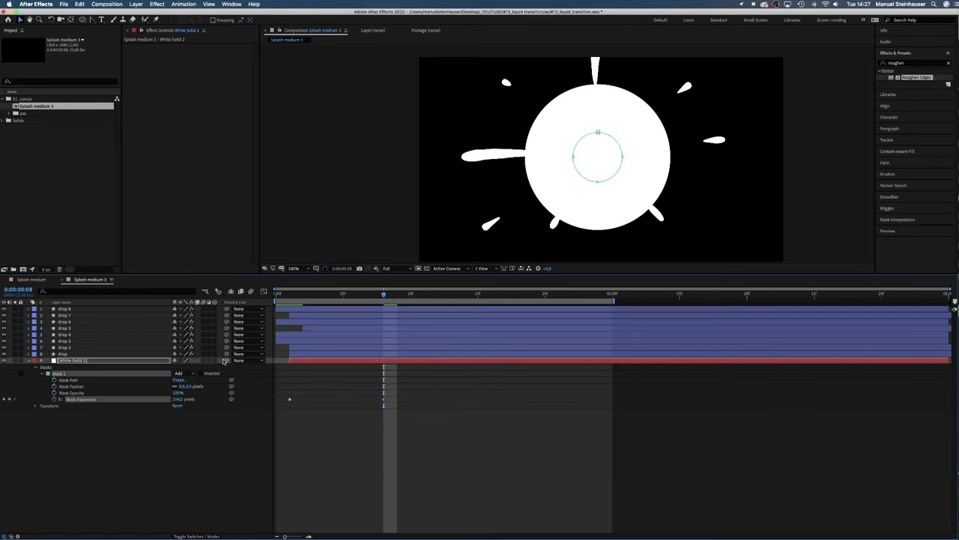
left_click(224, 372)
Duplicate Mask 1 on the white solid and set the copy's mask mode to Subtract
left_click(59, 374)
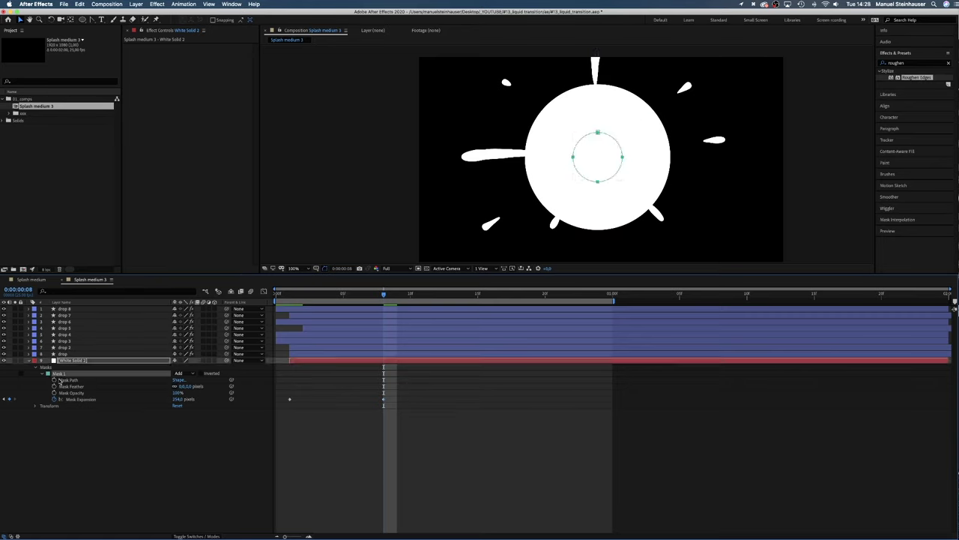
key("super+d")
left_click(186, 405)
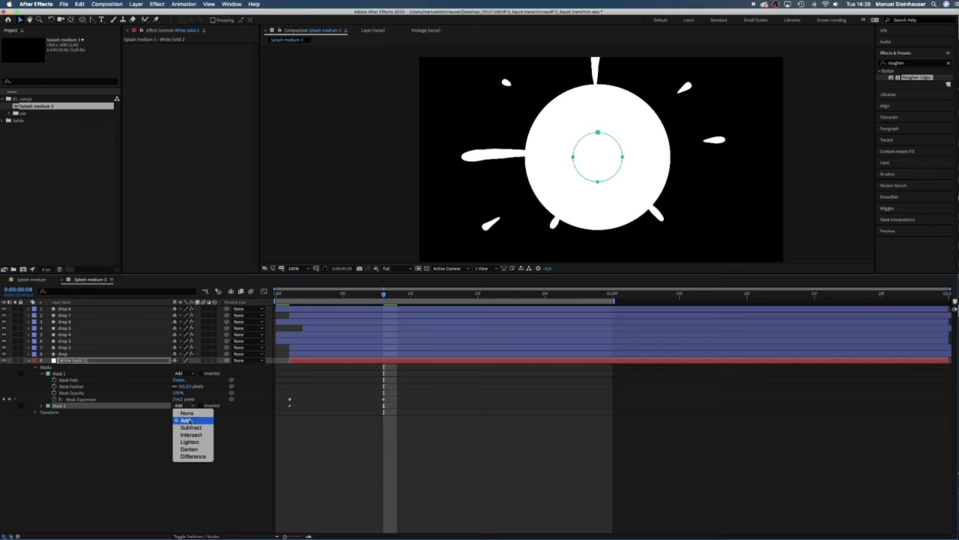
left_click(188, 425)
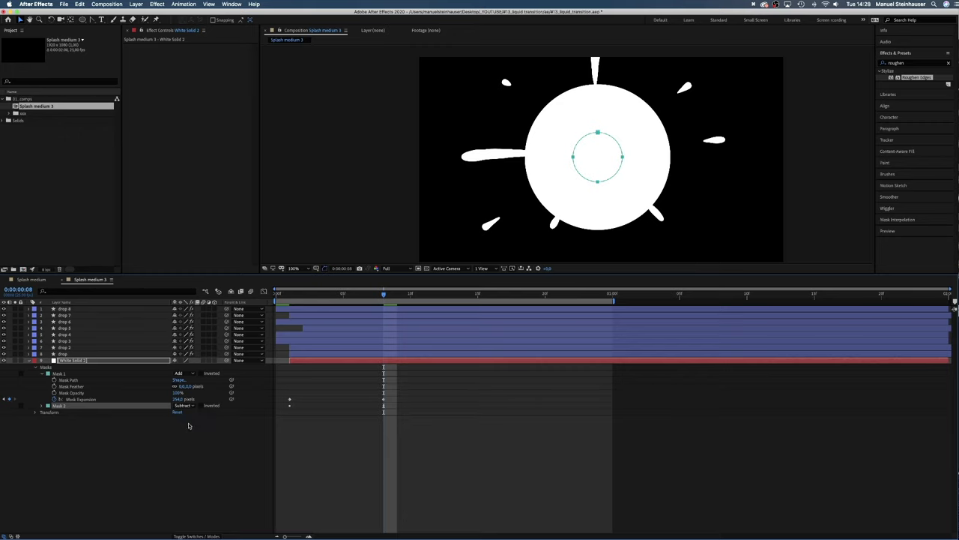
On frame 4, set the subtracting mask's Mask Expansion to -41.7 px and keyframe its Mask Feather at about 85 px
left_click(41, 408)
left_click_drag(370, 296, 335, 301)
left_click_drag(175, 432, 145, 434)
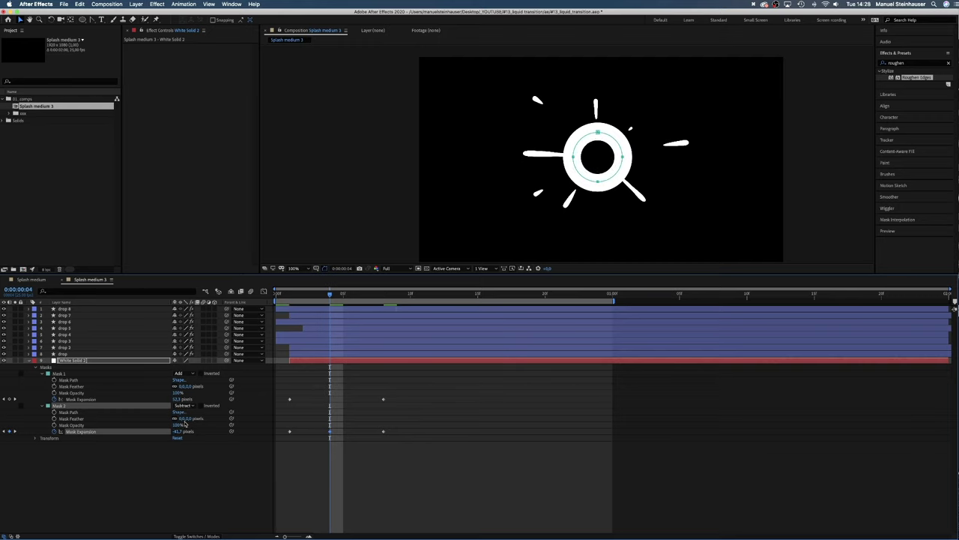
left_click(55, 419)
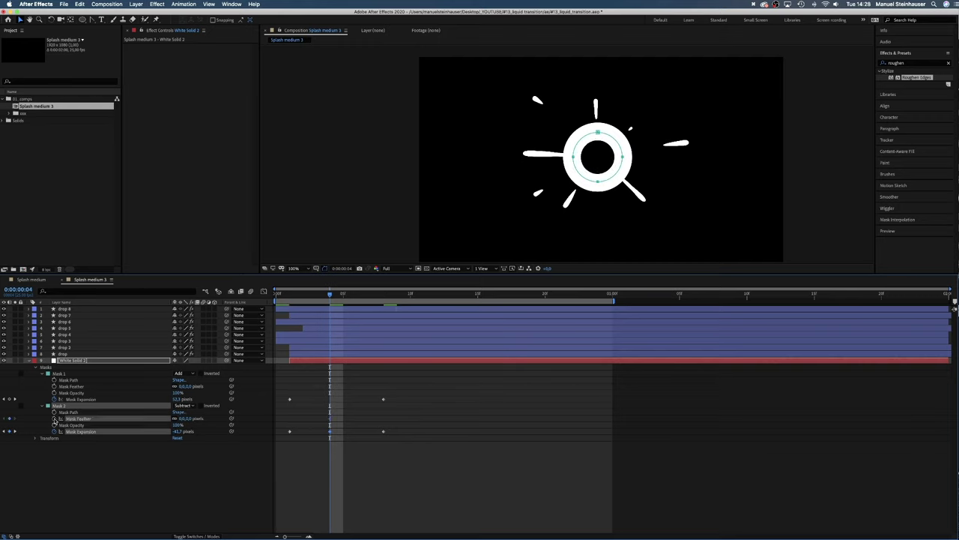
left_click_drag(183, 418, 203, 418)
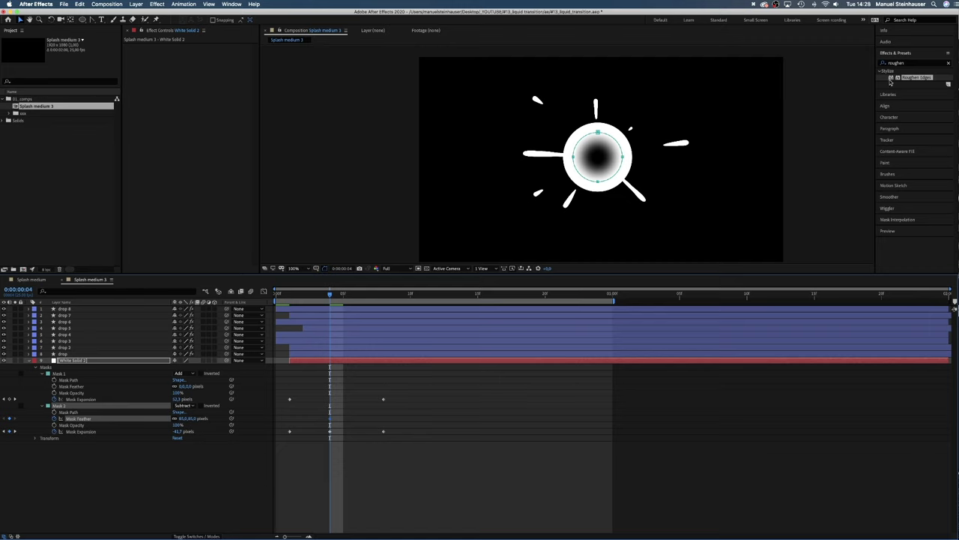
Apply Roughen Edges to the white solid with a larger Border and Scale, and set its Complexity to 1
left_click_drag(334, 137, 232, 66)
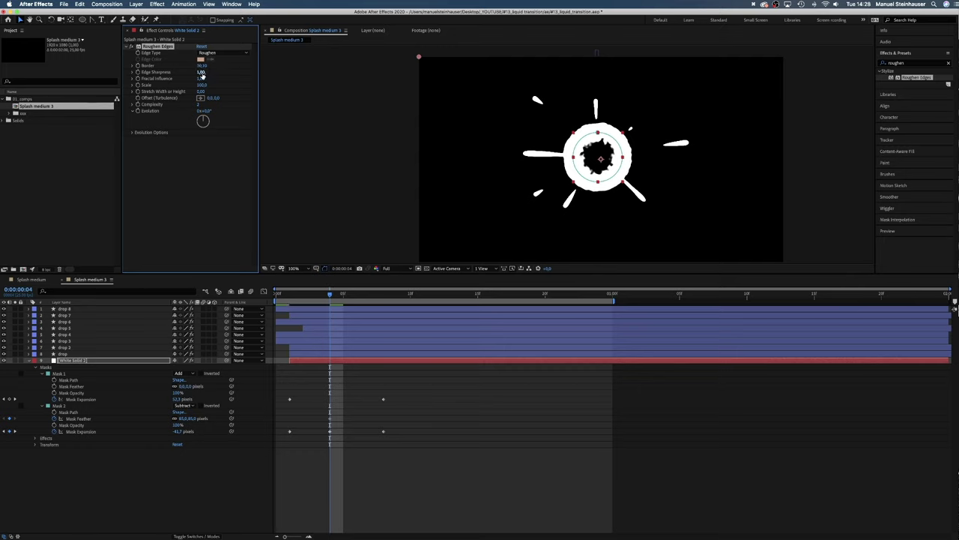
left_click_drag(201, 86, 232, 80)
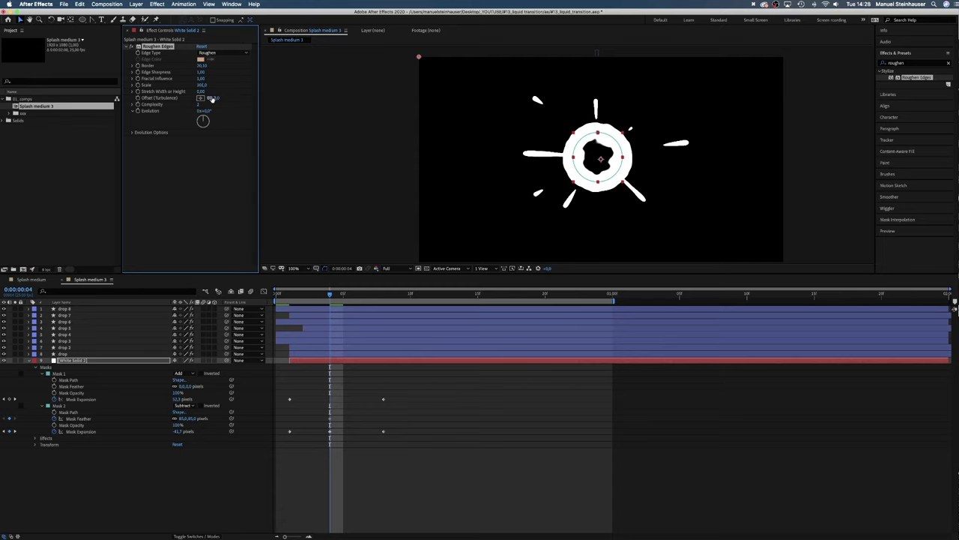
type("1")
key("Return")
On frame 4, raise the subtracting mask's Expansion and set its Feather to about 209 px, with Roughen Edges Scale at 172 and higher Edge Sharpness
left_click_drag(177, 434, 196, 426)
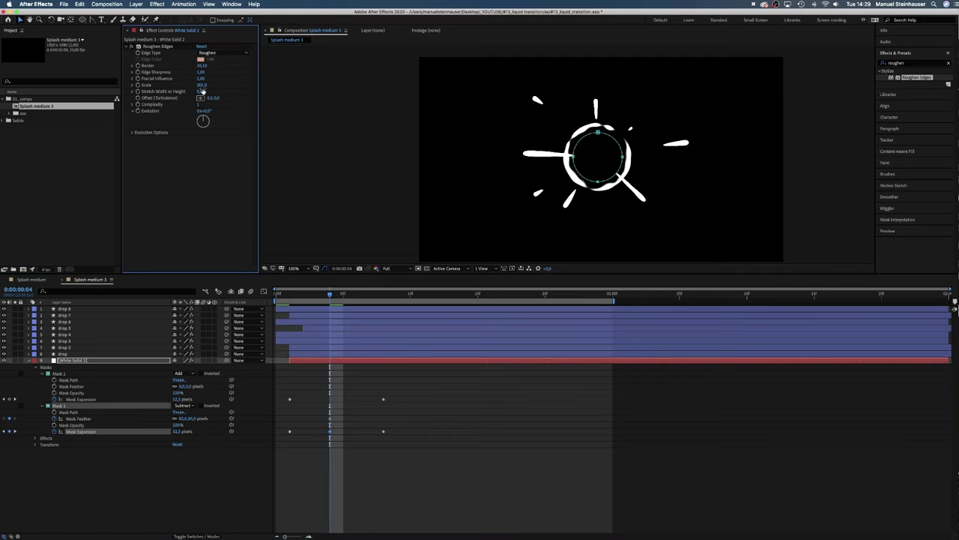
left_click_drag(194, 85, 181, 90)
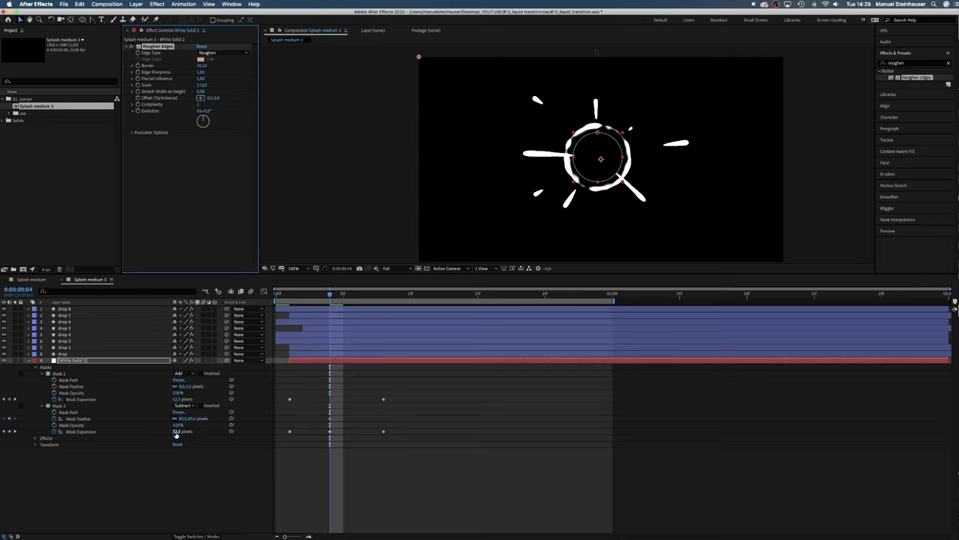
mouse_move(176, 433)
left_mouse_down()
mouse_move(168, 432)
mouse_move(175, 418)
left_mouse_up()
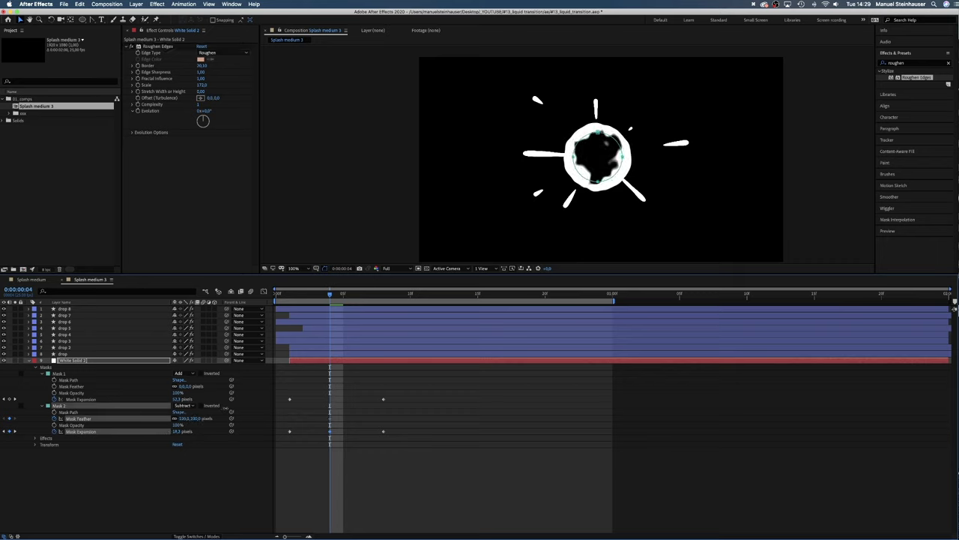
left_click_drag(209, 410, 185, 429)
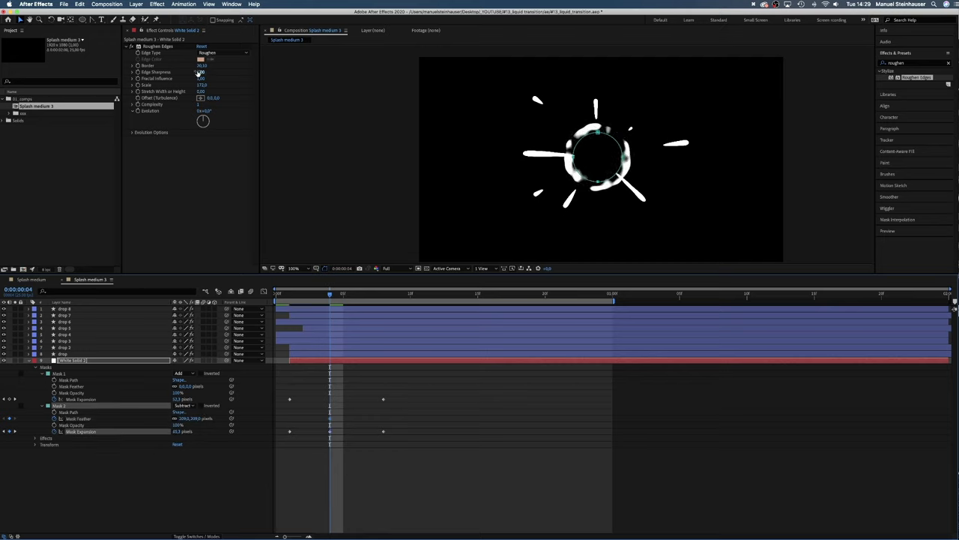
left_click_drag(200, 72, 214, 67)
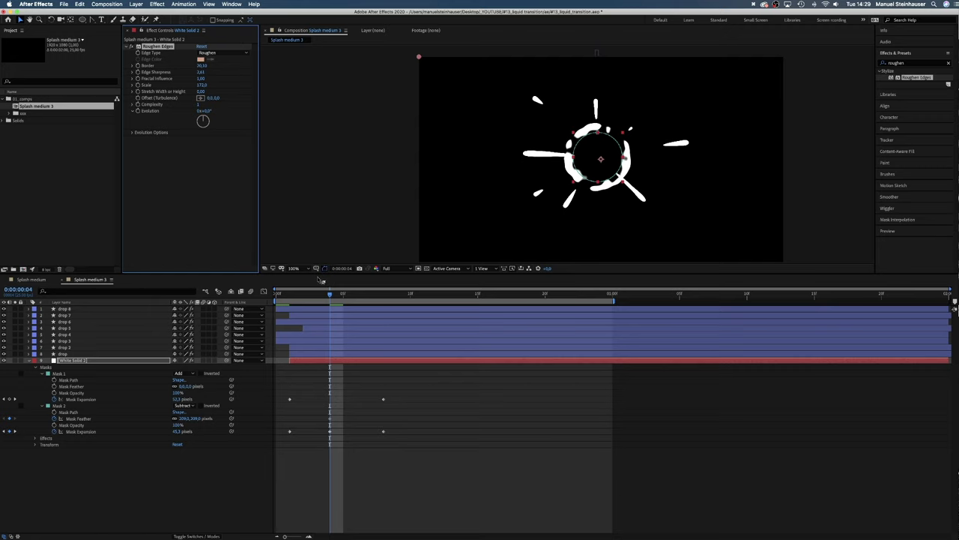
Keyframe the subtracting mask's Feather and Expansion on frames 2 and 3, with Feather about 125 px on frame 2 and 161 px on frame 3
left_click_drag(328, 295, 317, 297)
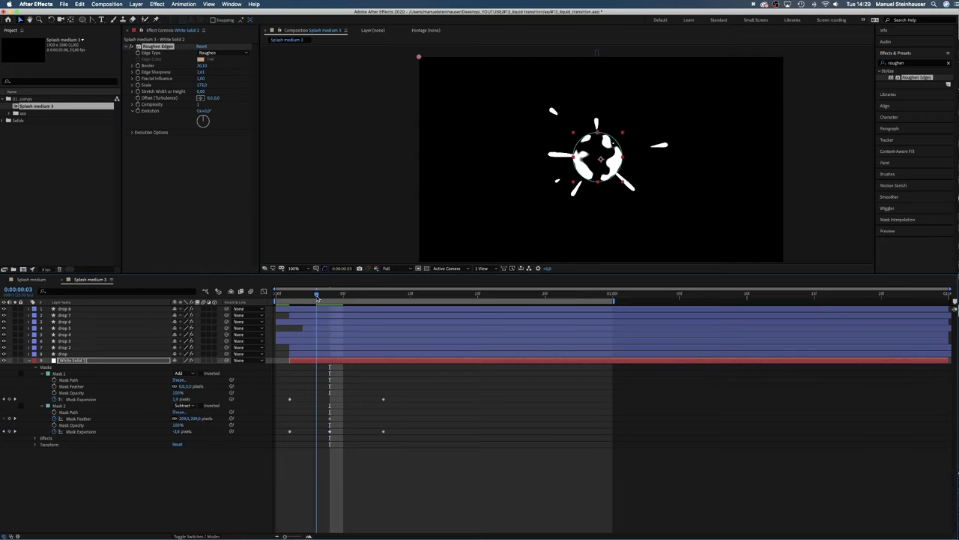
left_click_drag(177, 431, 172, 431)
left_click(206, 465)
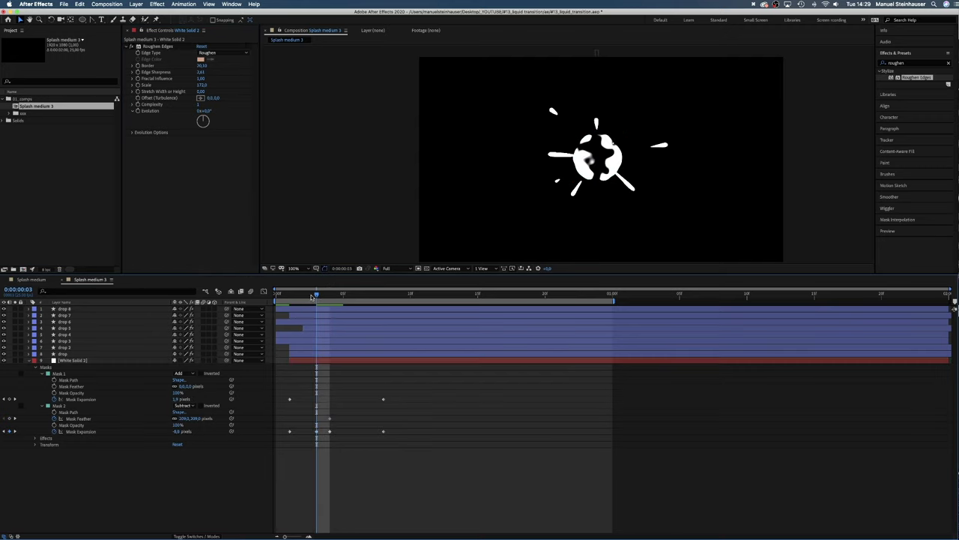
left_click_drag(316, 296, 302, 301)
mouse_move(183, 419)
left_mouse_down()
mouse_move(152, 420)
mouse_move(175, 433)
left_mouse_up()
left_click_drag(303, 296, 316, 297)
mouse_move(184, 419)
left_mouse_down()
mouse_move(197, 417)
mouse_move(180, 418)
left_mouse_up()
left_click_drag(177, 432, 176, 433)
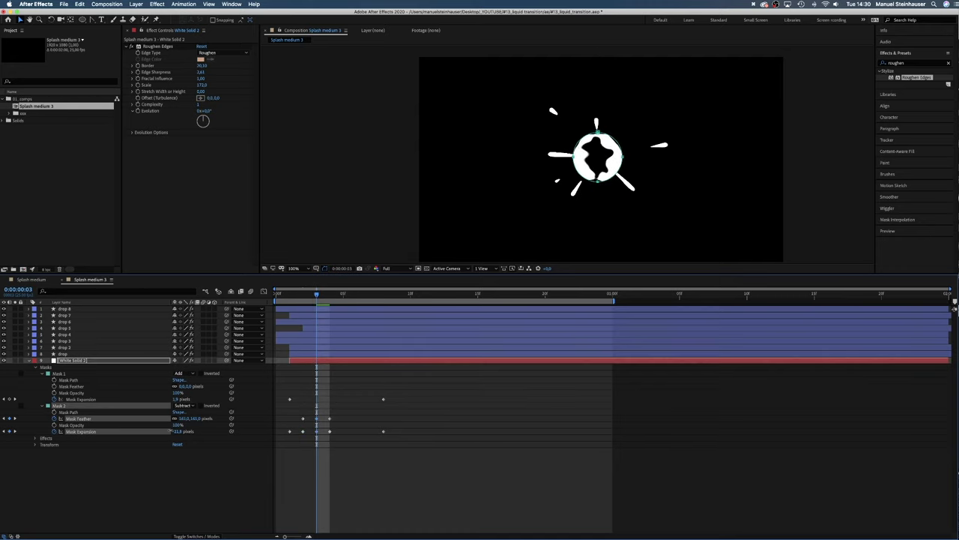
left_click(206, 465)
Set the subtracting mask's Mask Feather to 0 px on frame 8 and adjust it with another keyframe on frame 7
left_click_drag(315, 301, 323, 298)
key("Page_Down")
key("Page_Down")
key("Page_Down")
key("Page_Down")
key("Page_Down")
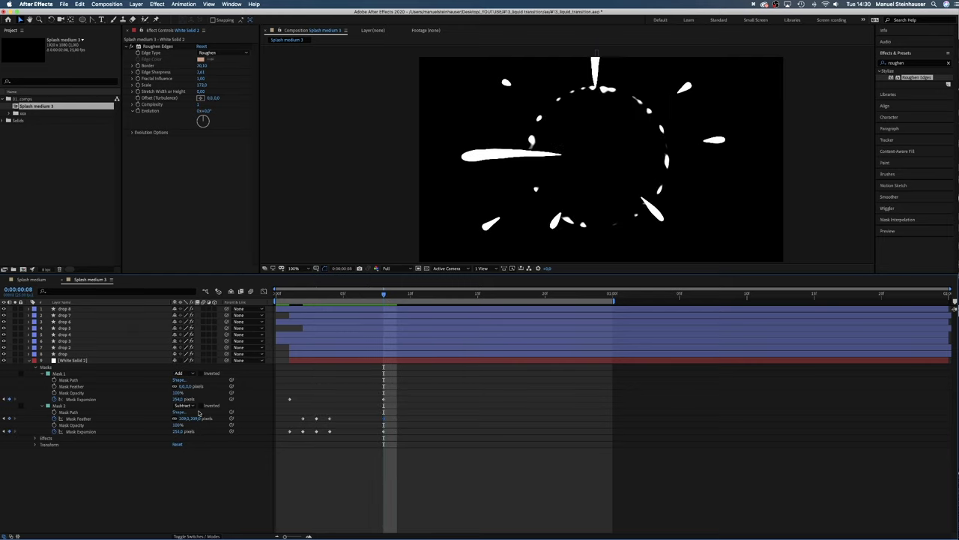
left_click(159, 417)
left_click_drag(159, 418, 133, 418)
key("Page_Up")
left_click_drag(196, 418, 337, 349)
Preview the splash animation from the first frame
key("Home")
left_click(156, 482)
key("space")
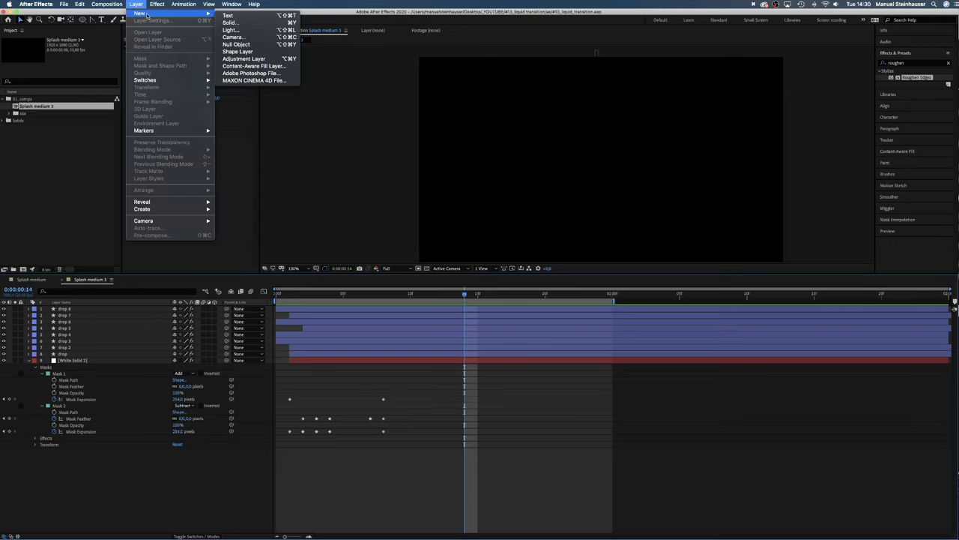
Add an adjustment layer above the drops and apply Posterize Time to it with a Frame Rate of 12
left_click(274, 59)
left_click(913, 63)
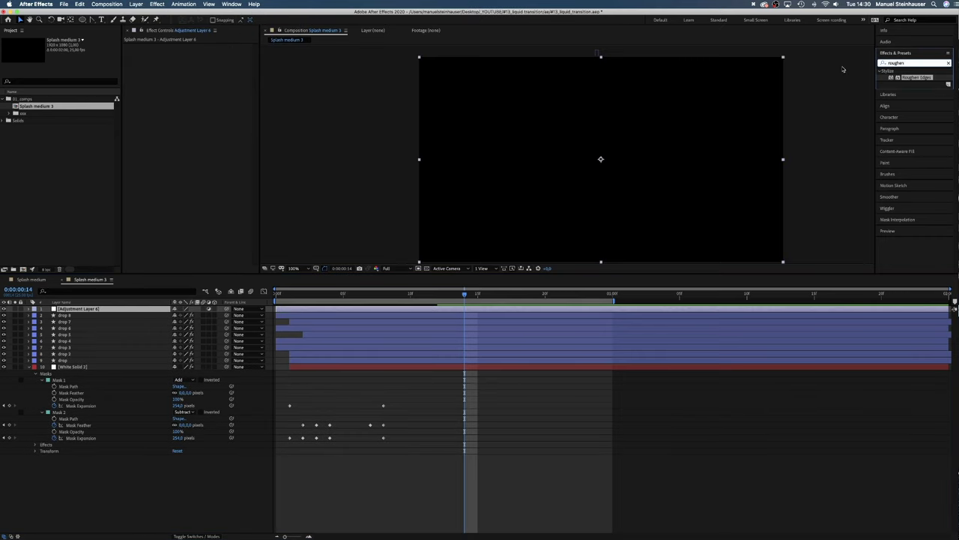
type("posterize")
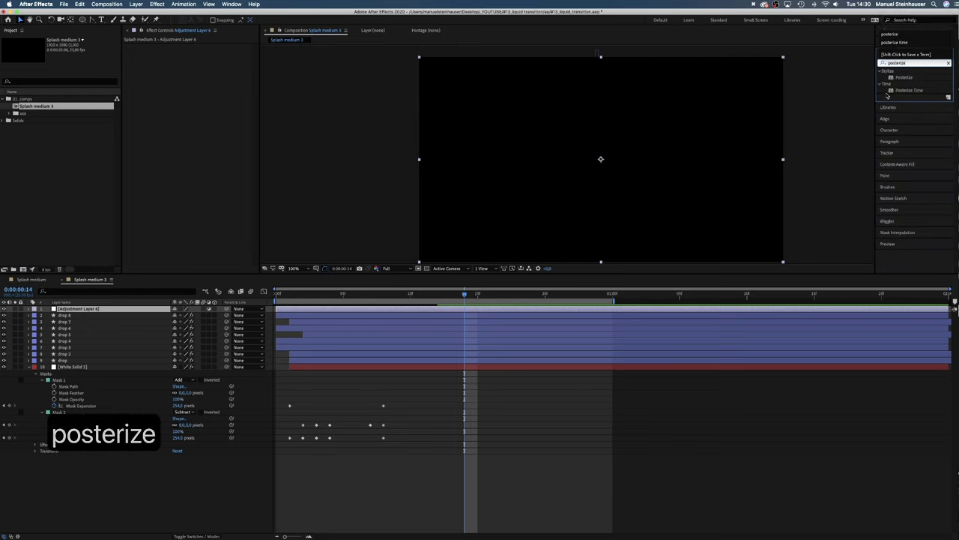
left_click_drag(909, 90, 186, 64)
type("12")
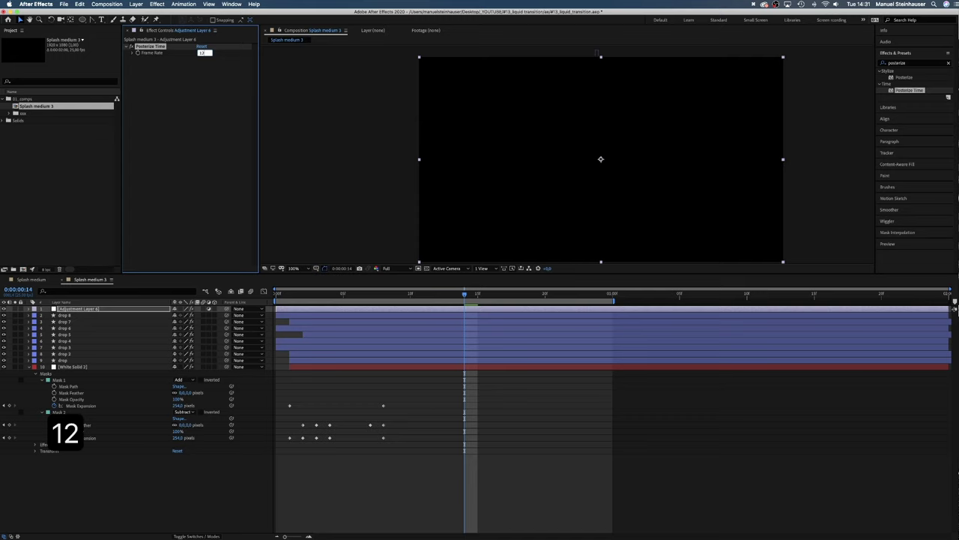
key("Return")
Play back the splash with Posterize Time applied to check its stepped motion
key("Page_Up")
left_click_drag(416, 306, 232, 363)
left_click(138, 480)
key("space")
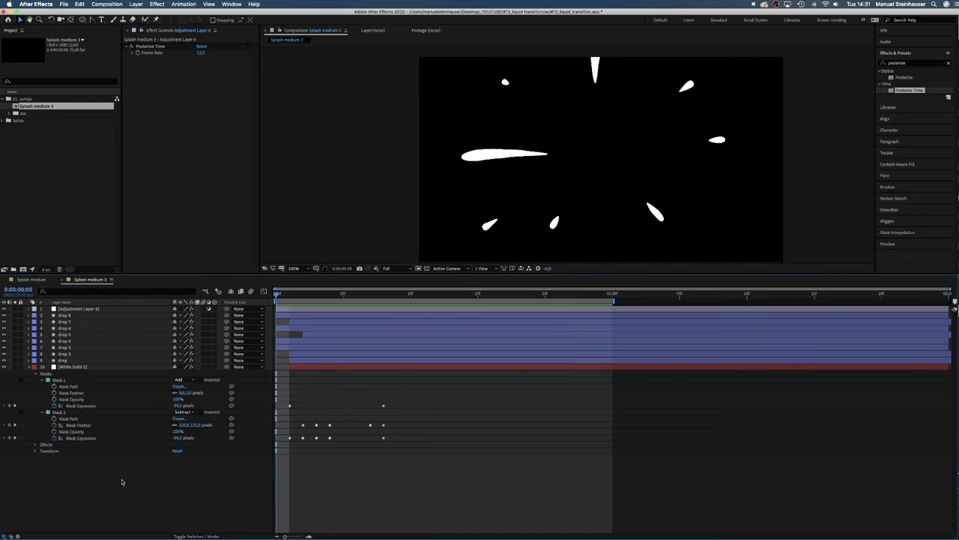